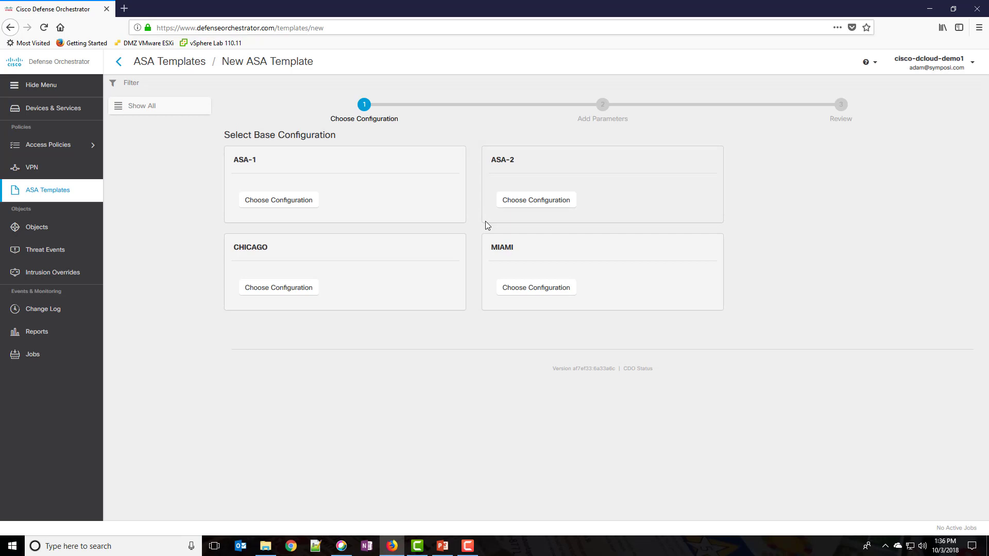
# Step: Use the MIAMI configuration as the base of the new ASA template and look through its text
pyautogui.click(538, 289)
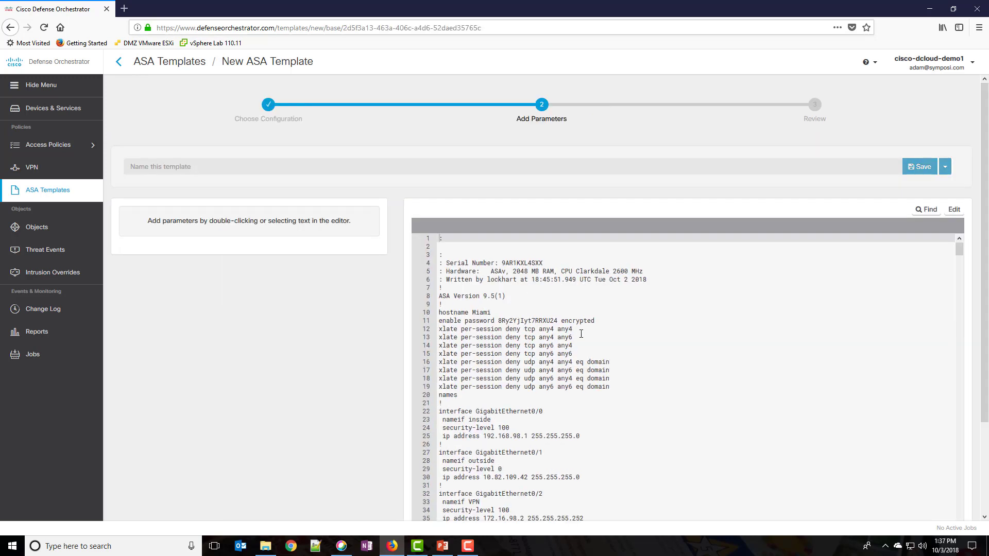
pyautogui.scroll(-3, 474, 299)
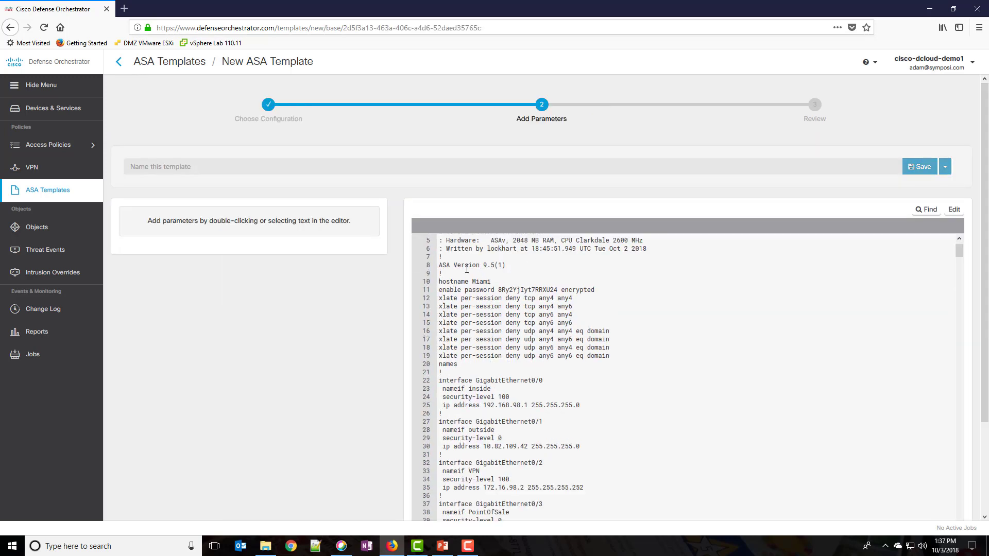
pyautogui.scroll(-15, 477, 314)
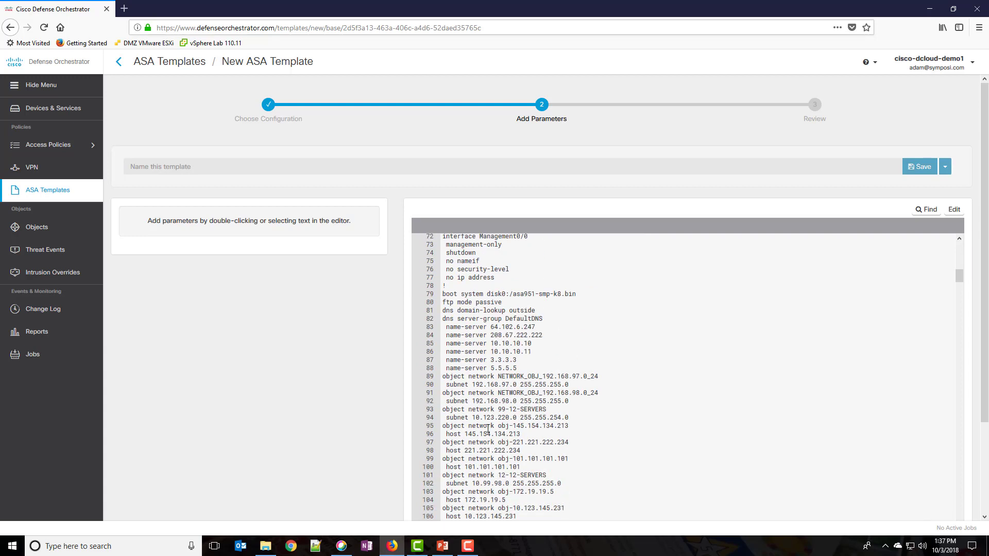
pyautogui.scroll(16, 490, 428)
pyautogui.scroll(3, 490, 428)
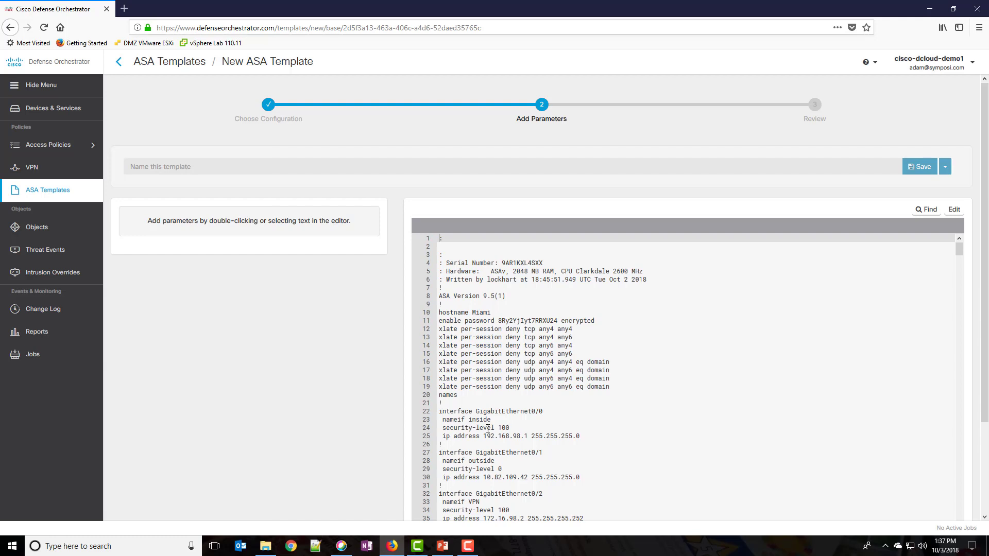
# Step: Name the template BranchOfficeTemplate and save it
pyautogui.click(144, 165)
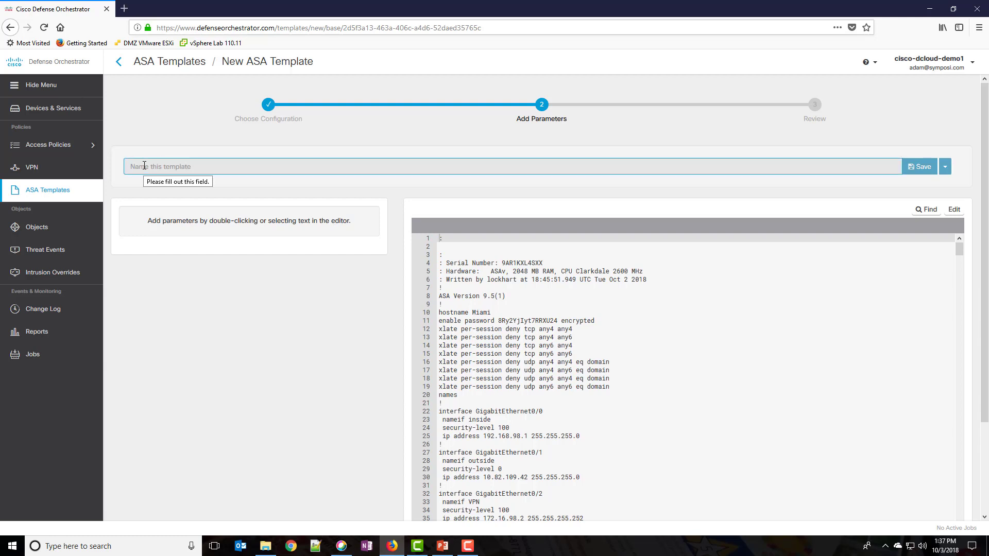
pyautogui.write('Branch')
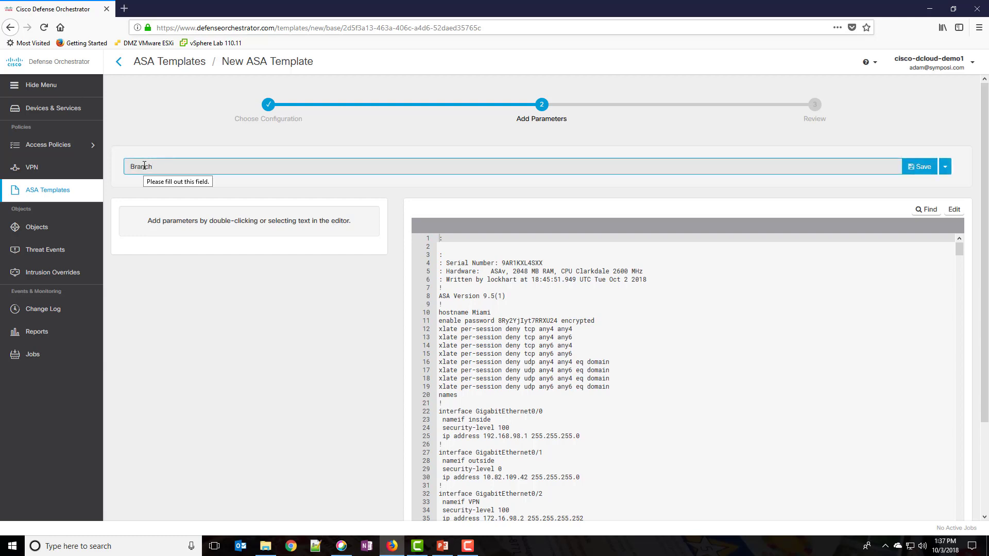
pyautogui.write('OfficeTemplate')
pyautogui.click(919, 167)
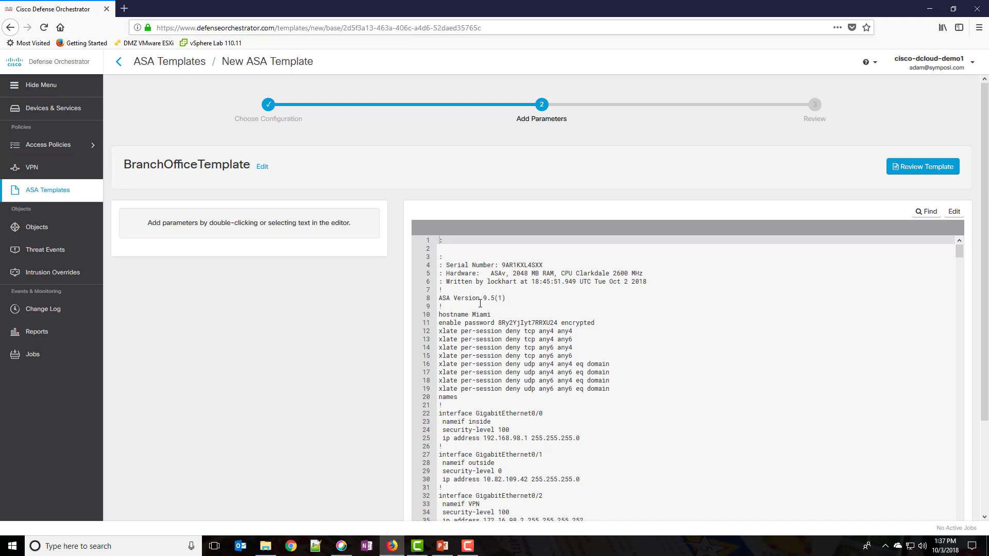
# Step: Turn the hostname value Miami into a parameter named Hostname, with the description "Hostname of Device"
pyautogui.moveTo(473, 315); pyautogui.dragTo(491, 314)
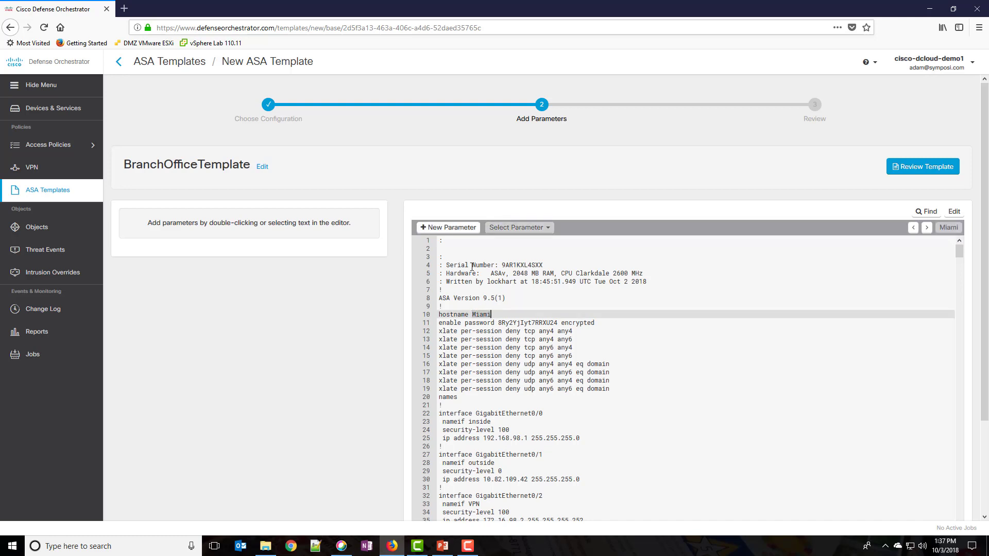
pyautogui.click(456, 229)
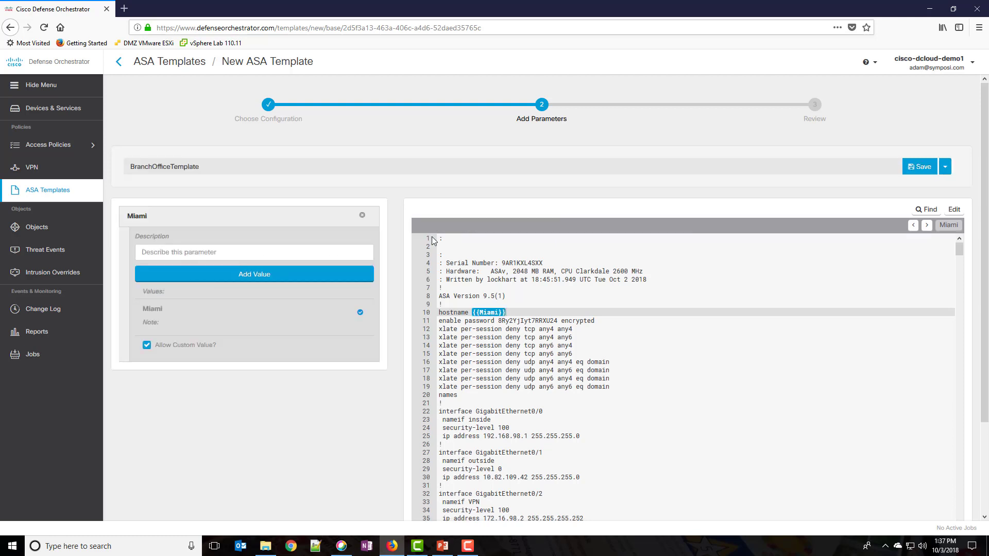
pyautogui.doubleClick(144, 217)
pyautogui.write('Hostname')
pyautogui.click(153, 246)
pyautogui.write('Hostname o')
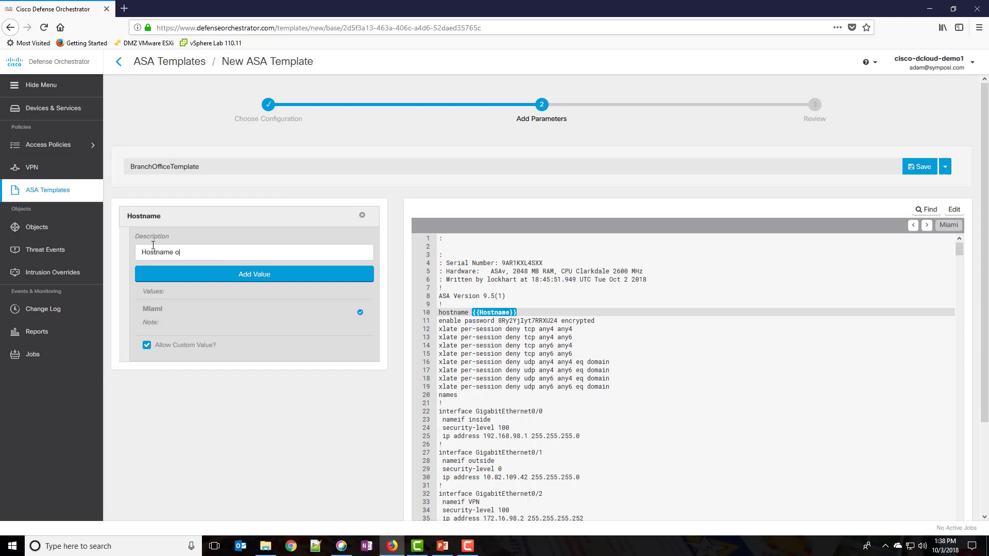
pyautogui.write('f Device')
pyautogui.click(662, 344)
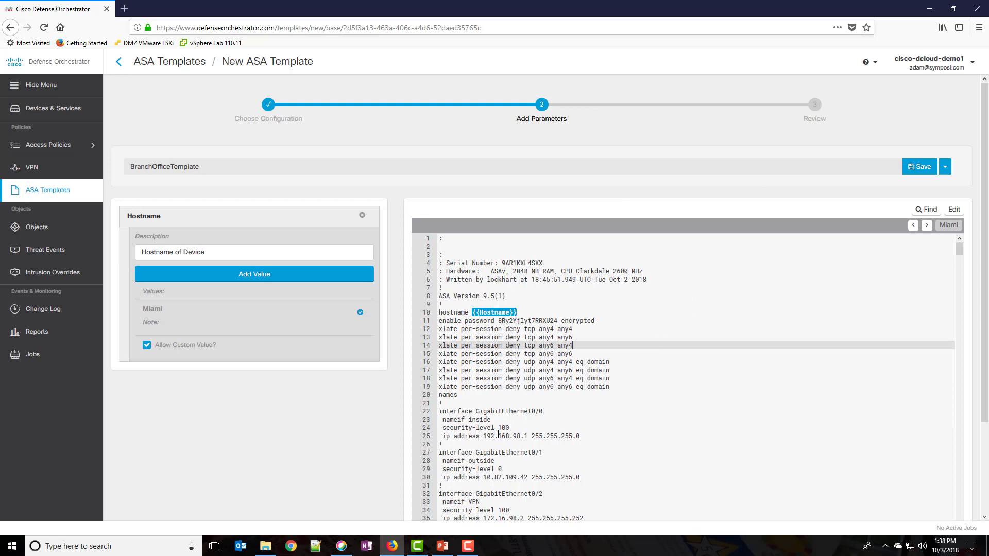
# Step: Turn the outside interface's IP address and mask into a parameter named Outside, described as "Interface IP with the entire mask as well"
pyautogui.scroll(-1, 500, 439)
pyautogui.moveTo(483, 446); pyautogui.dragTo(580, 446)
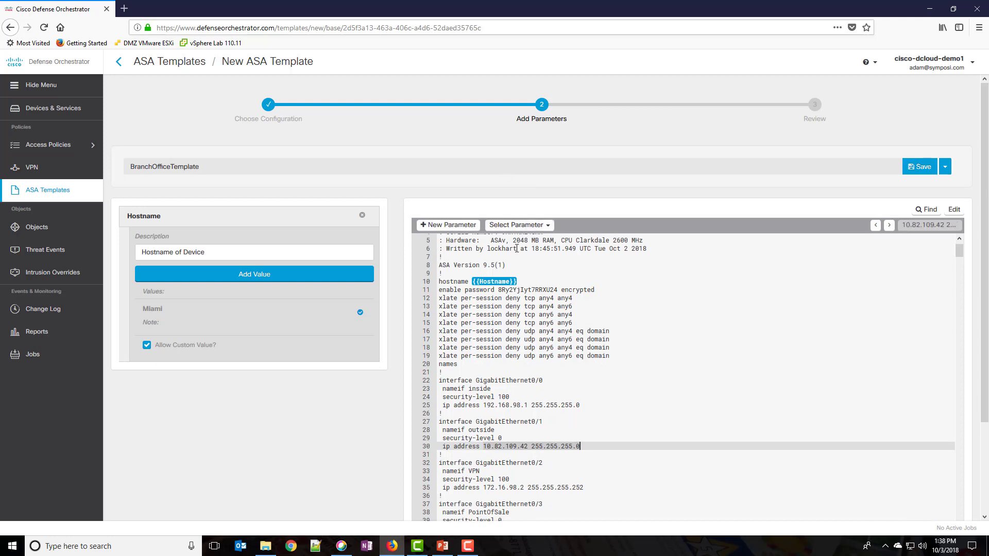
pyautogui.click(442, 229)
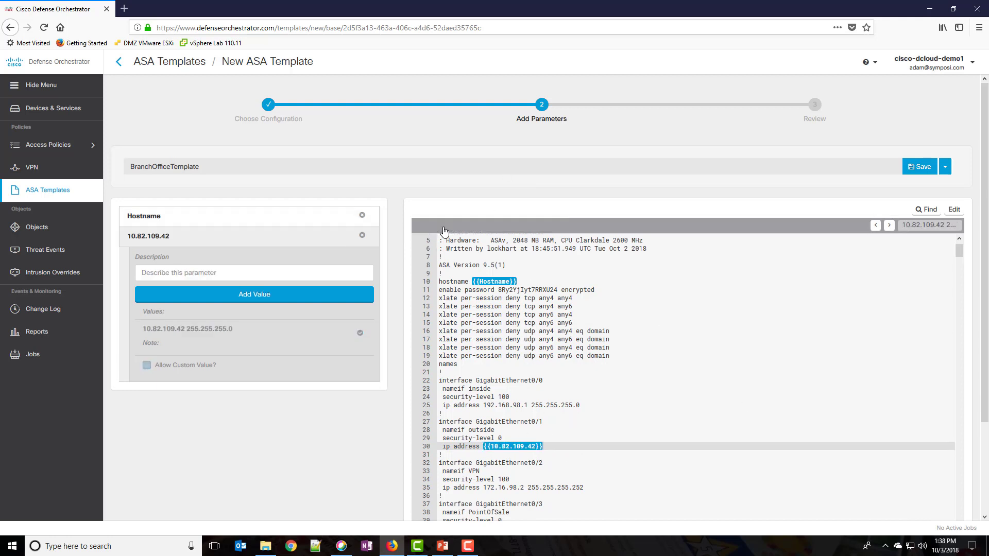
pyautogui.click(153, 236)
pyautogui.write('Out')
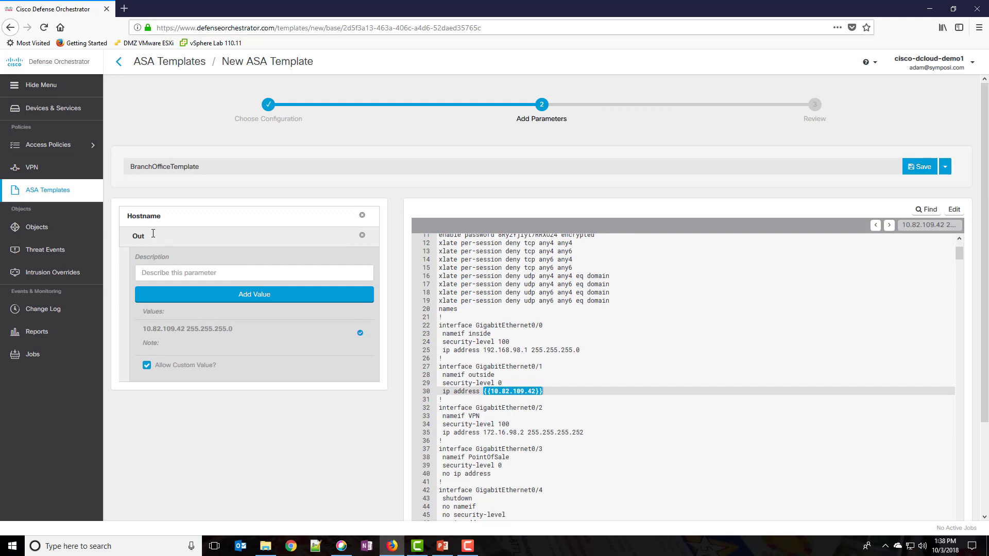
pyautogui.write('side Inteface IP with Subnet Mask')
pyautogui.click(153, 276)
pyautogui.write('Interface IP ')
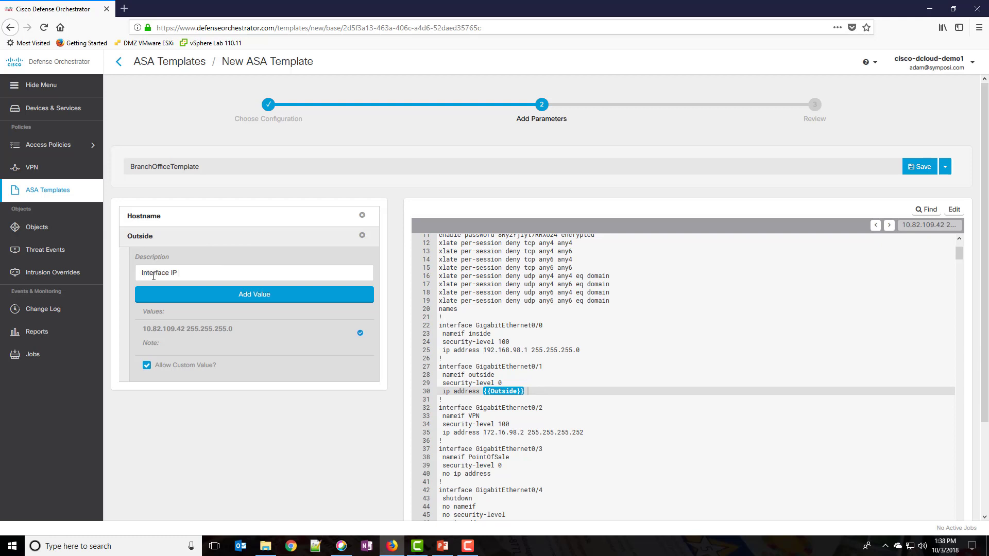
pyautogui.write('with the entire mask as well')
# Step: Turn the first three octets of the inside interface's IP address into a parameter named Inside
pyautogui.click(504, 361)
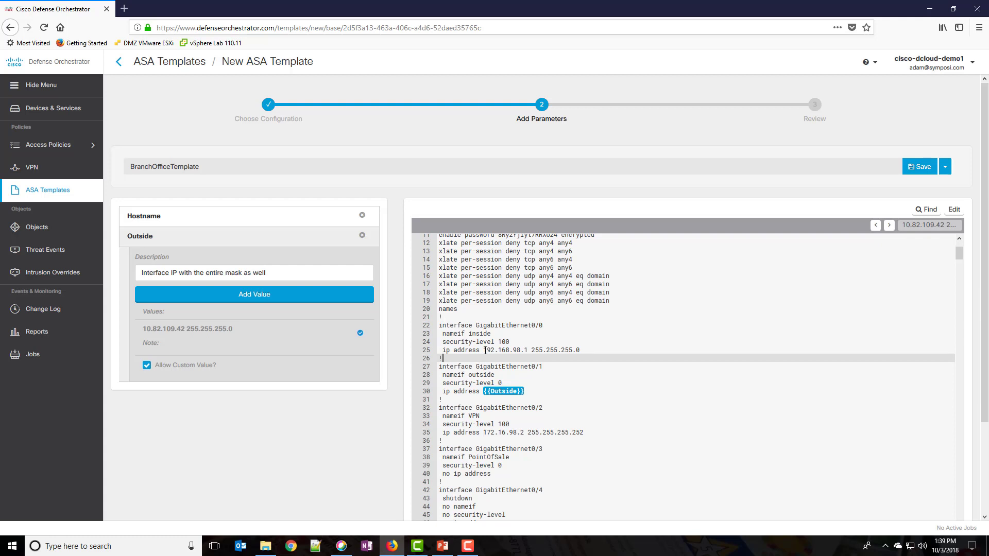
pyautogui.click(497, 350)
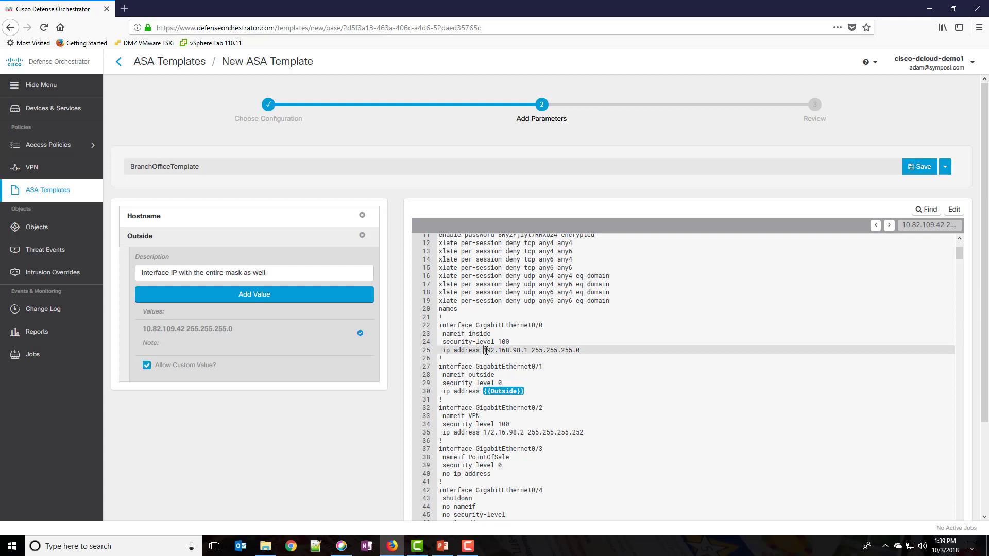
pyautogui.moveTo(513, 350); pyautogui.dragTo(522, 351)
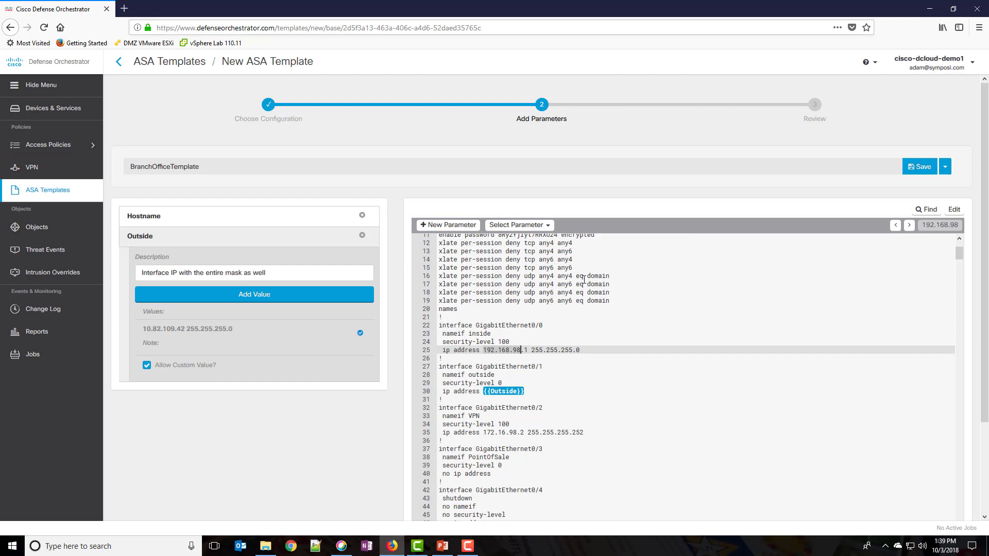
pyautogui.click(456, 225)
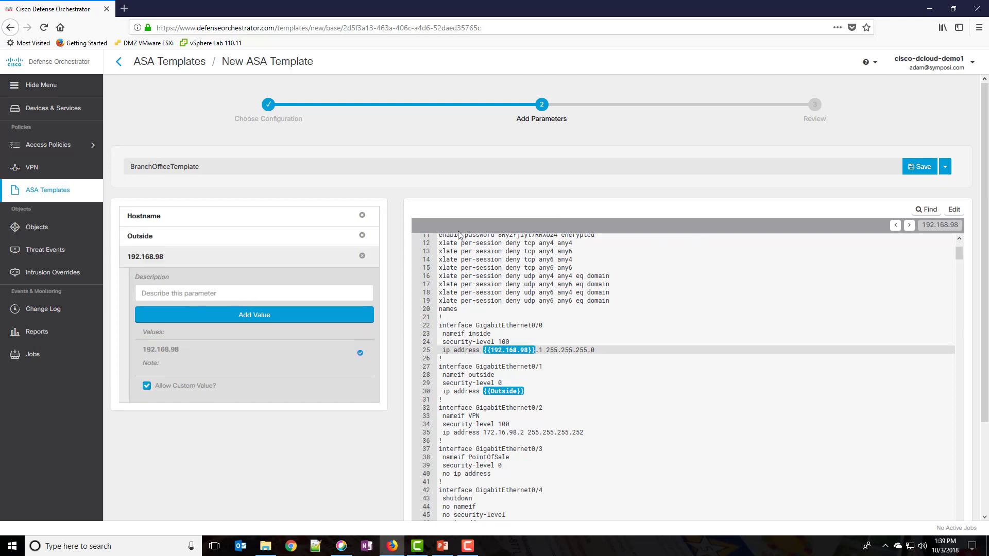
pyautogui.doubleClick(169, 258)
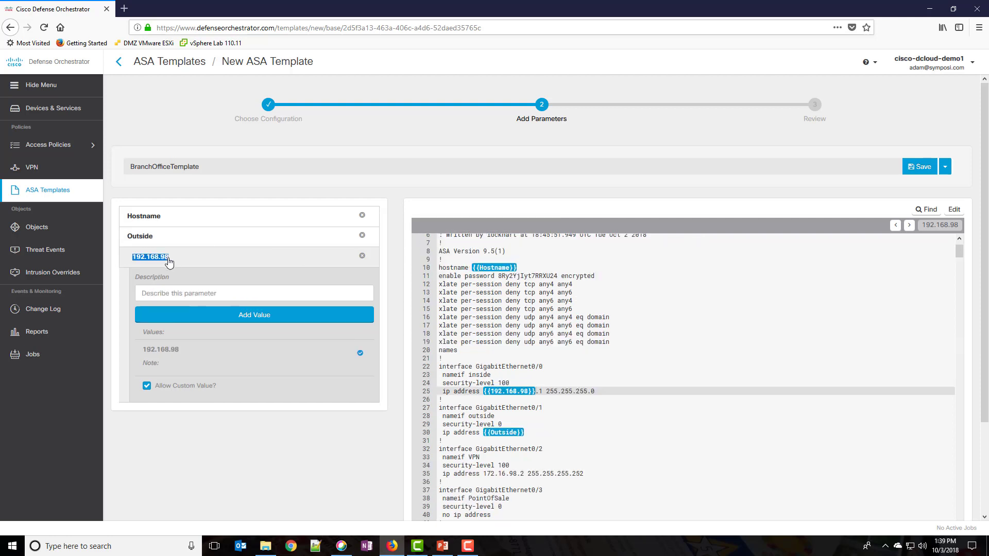
pyautogui.write('Inside Interface First 3 Octiete')
pyautogui.press('BackSpace')
pyautogui.write('s')
# Step: Describe the Inside parameter as "Just the first 3 Octets for the location" and save the template
pyautogui.click(154, 295)
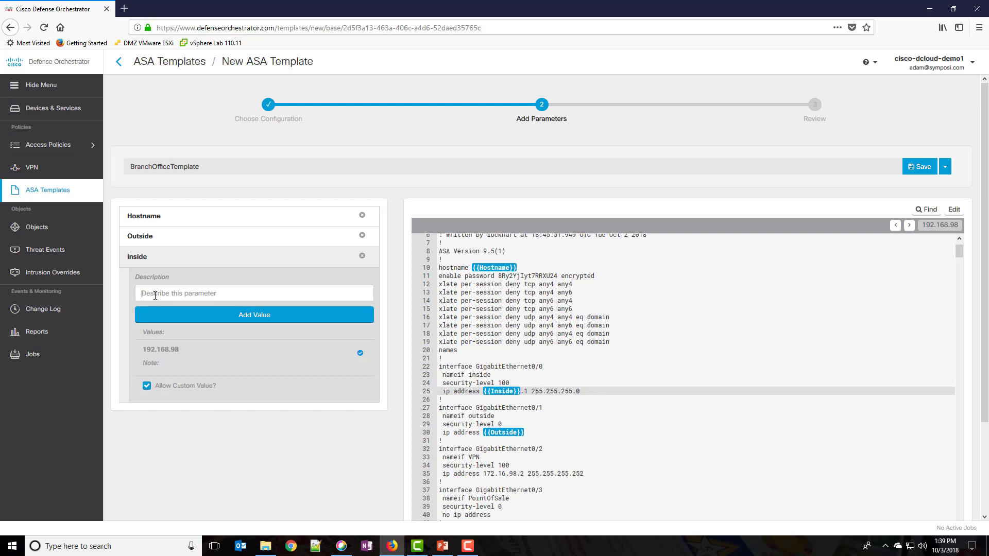
pyautogui.write('Just the first 3 Octets for the location')
pyautogui.scroll(1, 486, 376)
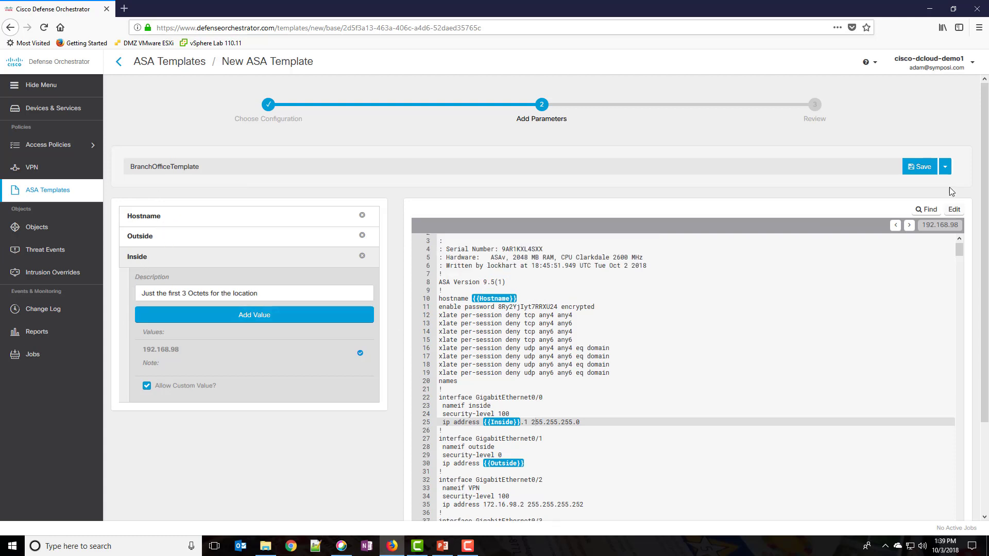
pyautogui.click(918, 167)
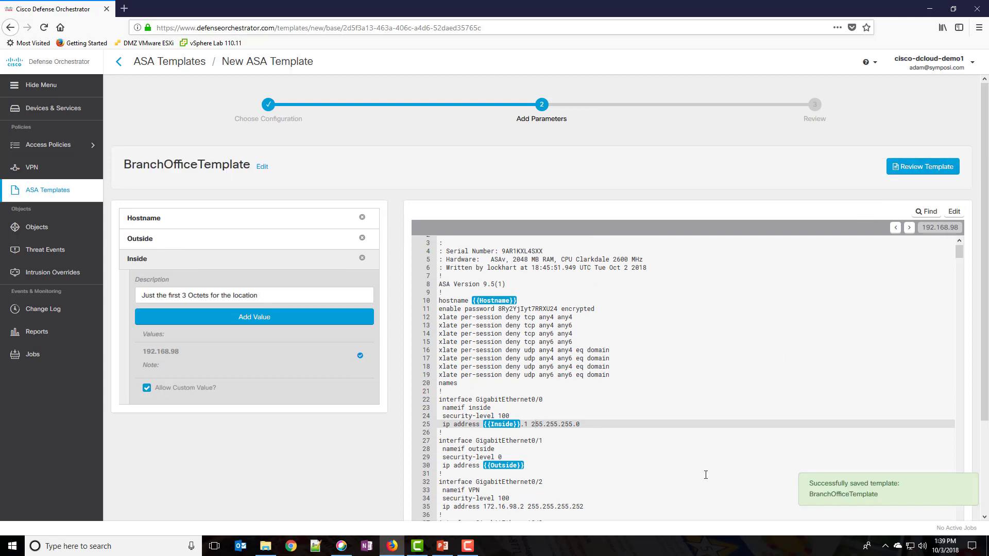
# Step: Start creating a configuration from the ASA template BranchOfficeTemplate
pyautogui.click(58, 203)
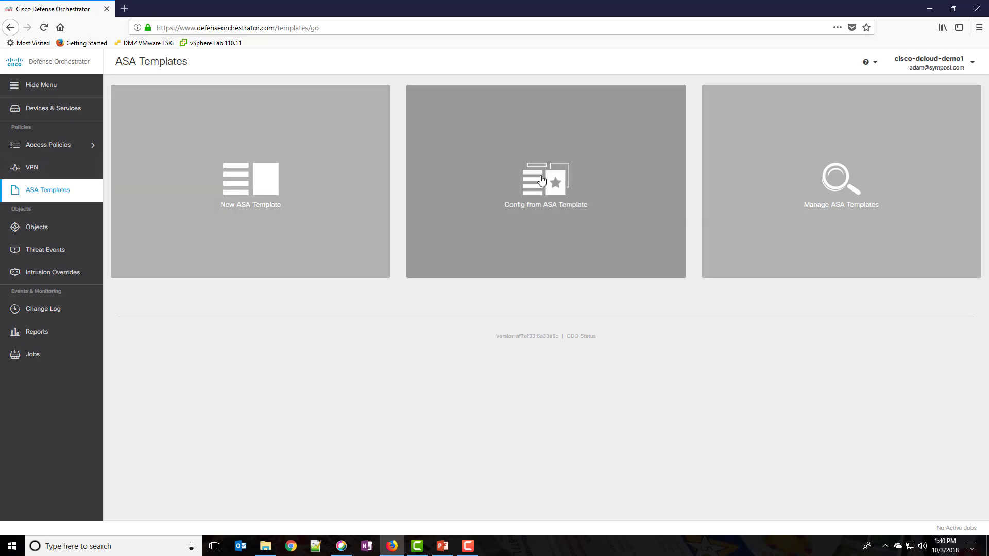
pyautogui.click(540, 179)
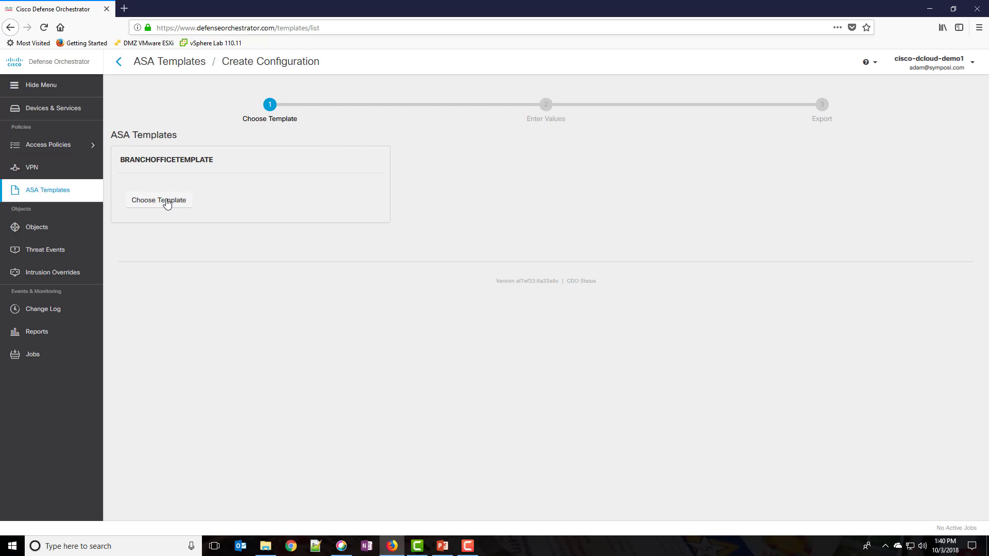
pyautogui.click(172, 203)
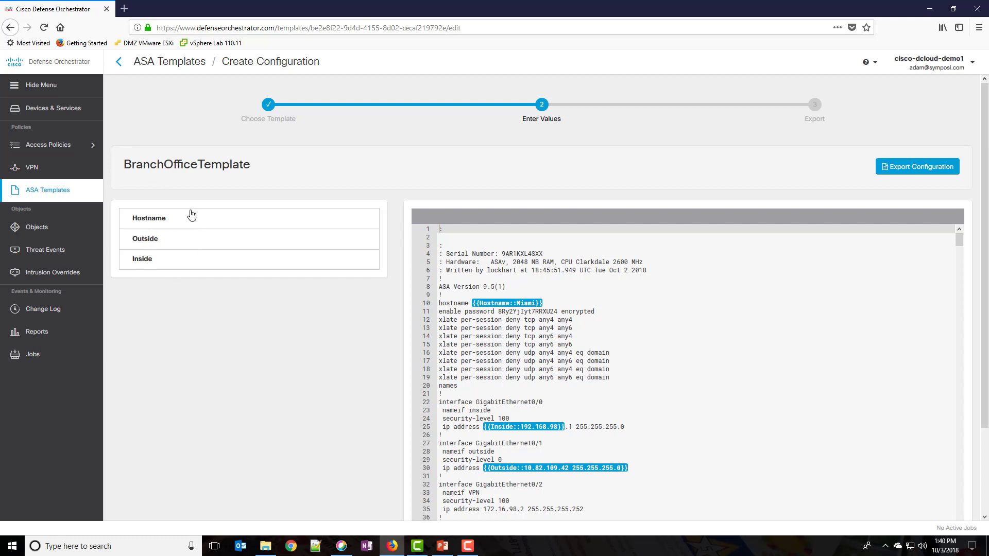
# Step: Give the Hostname parameter the custom value Sarasota
pyautogui.click(154, 222)
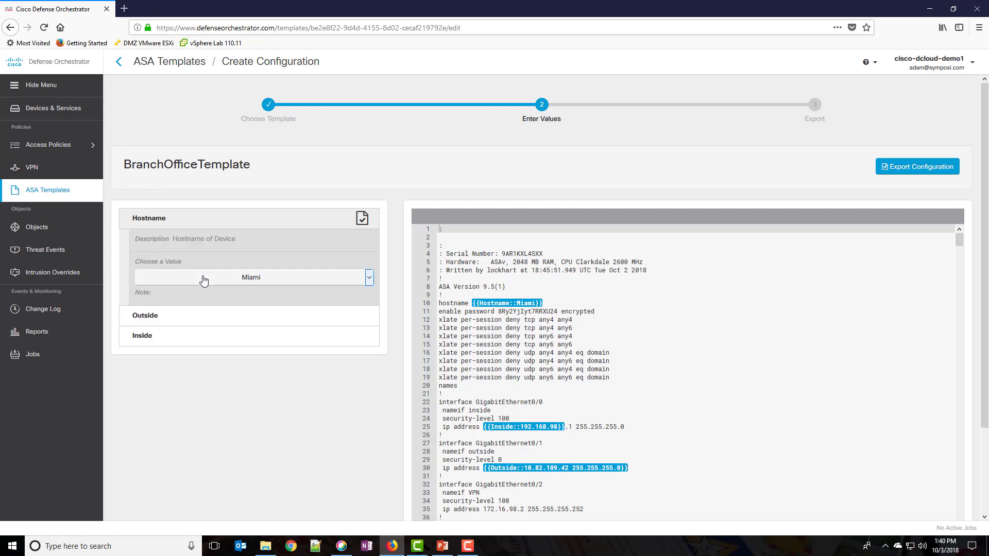
pyautogui.click(369, 277)
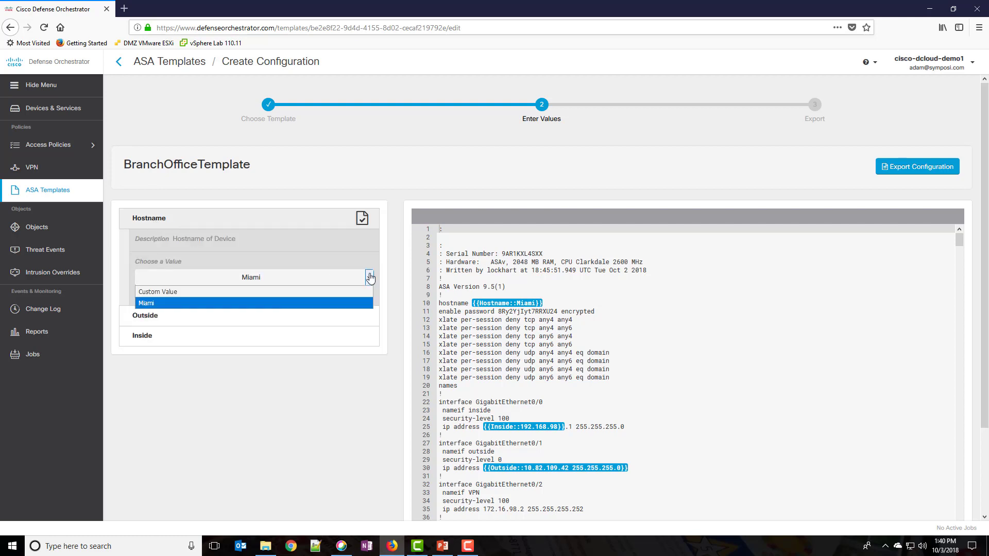
pyautogui.click(267, 292)
pyautogui.click(222, 297)
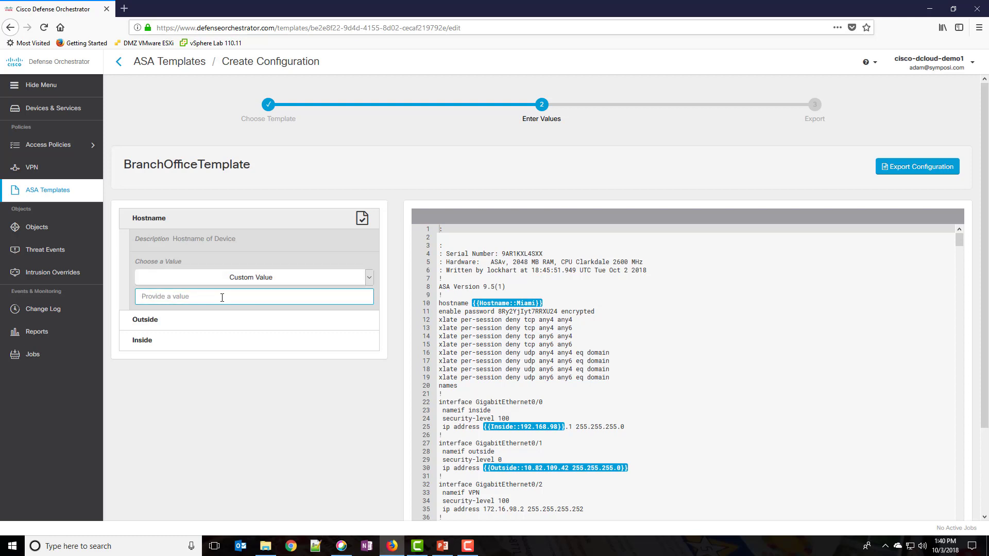
pyautogui.write('Sarasota')
# Step: Give the Outside parameter the custom value 1.1.1.1 255.255.255.252
pyautogui.click(182, 319)
pyautogui.click(295, 303)
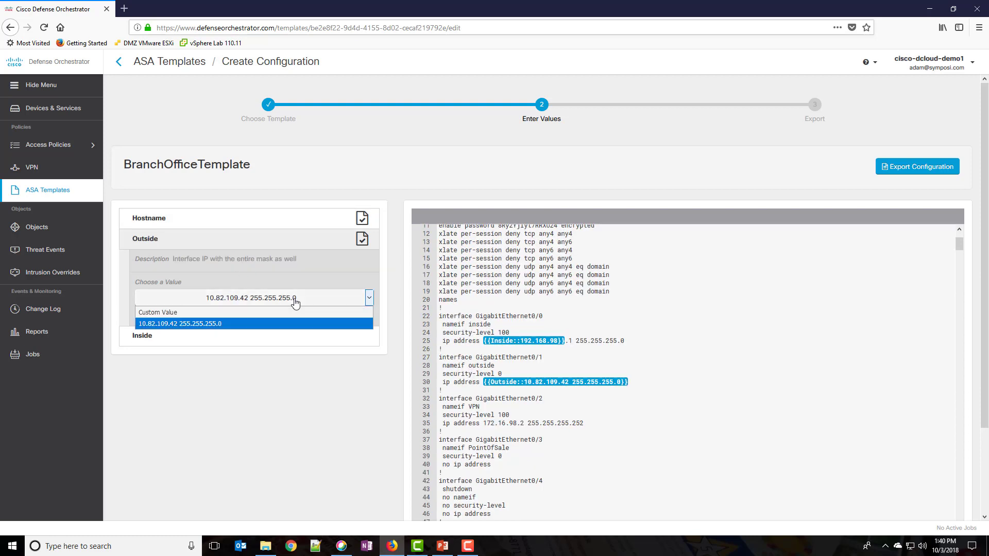
pyautogui.click(239, 312)
pyautogui.click(208, 318)
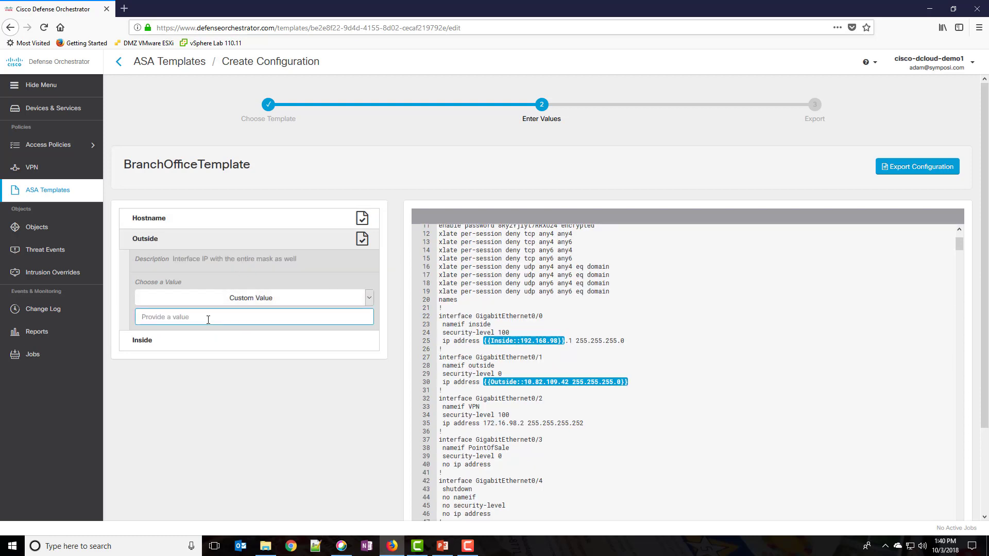
pyautogui.write('1.1.1.1 255.255.255.252')
# Step: Give the Inside parameter the custom value 10.82.110, and export the configuration to check its hostname and interface addresses
pyautogui.click(145, 343)
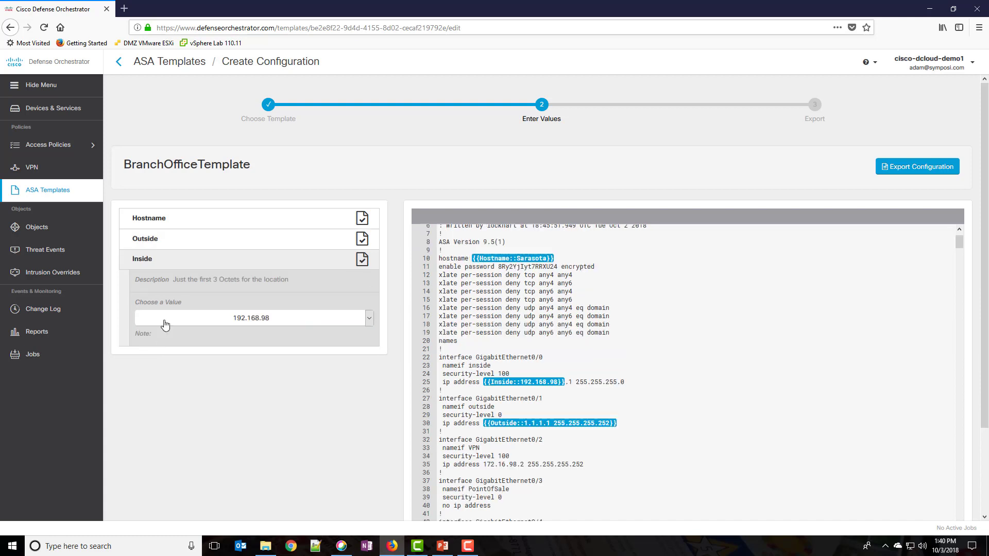
pyautogui.click(161, 319)
pyautogui.click(161, 336)
pyautogui.click(181, 343)
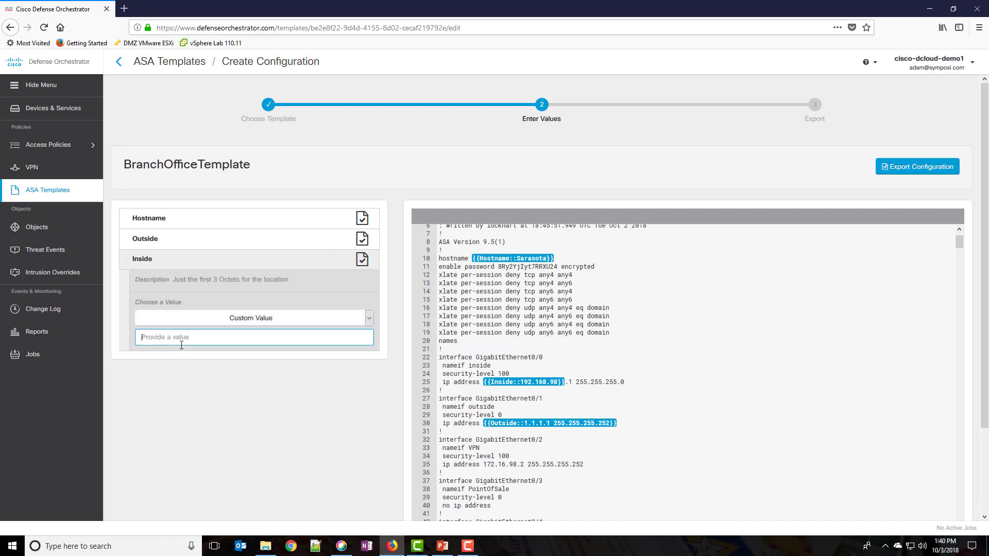
pyautogui.write('10.82.110')
pyautogui.click(913, 171)
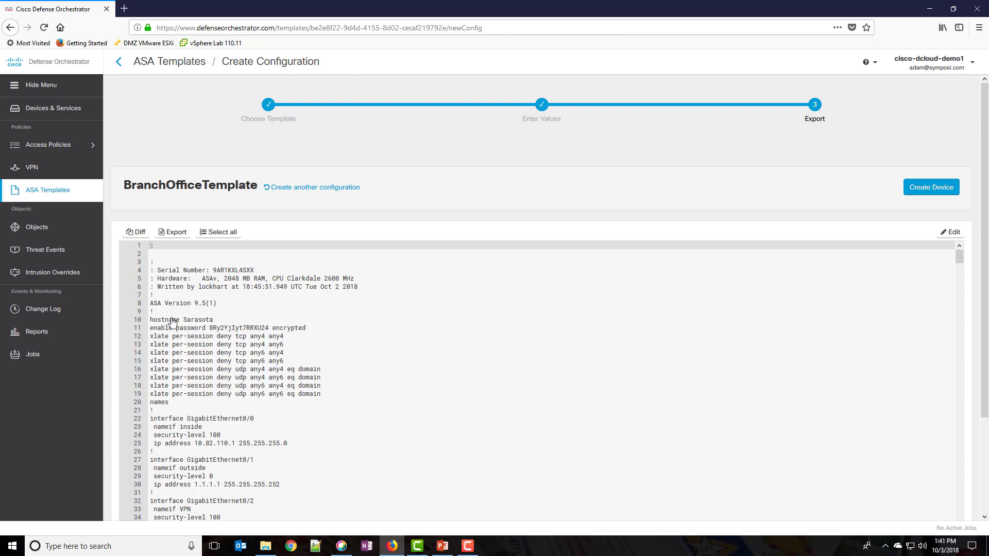
pyautogui.scroll(-2, 218, 375)
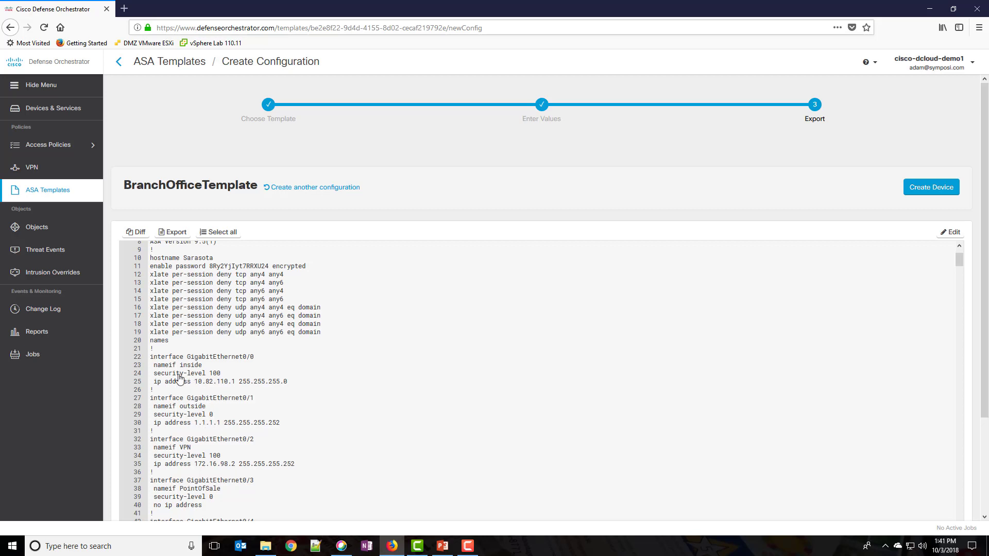
# Step: Open the existing BranchOfficeTemplate ASA template for editing
pyautogui.click(119, 62)
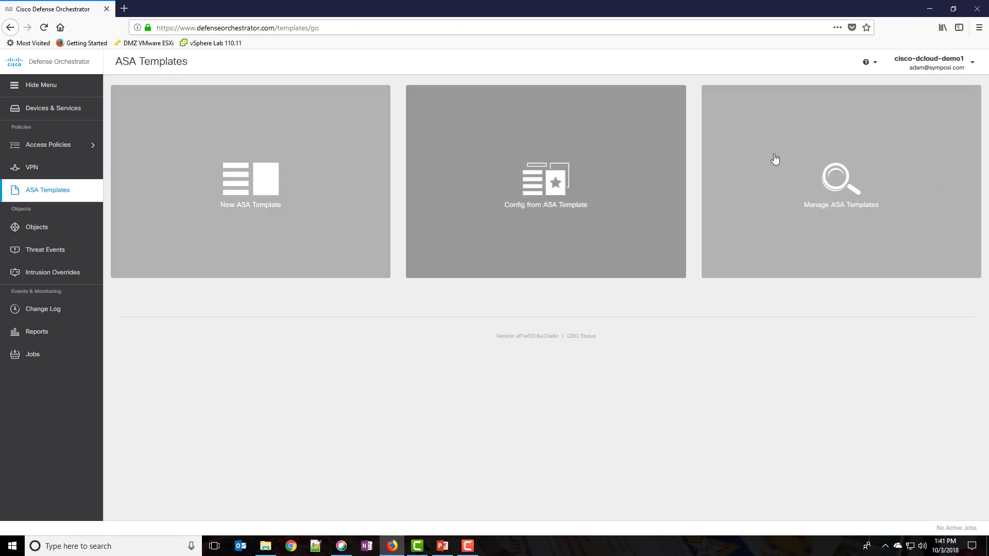
pyautogui.click(775, 159)
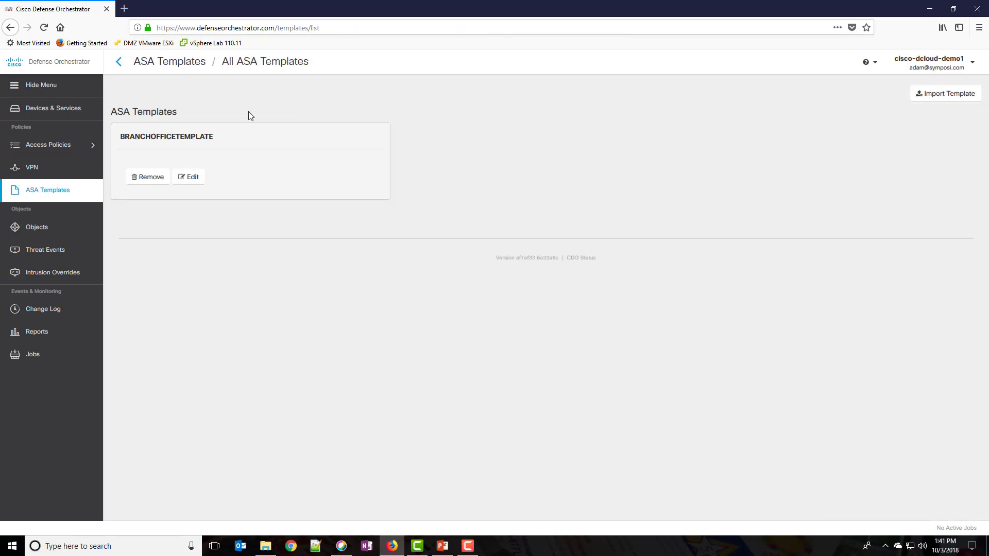
pyautogui.click(189, 179)
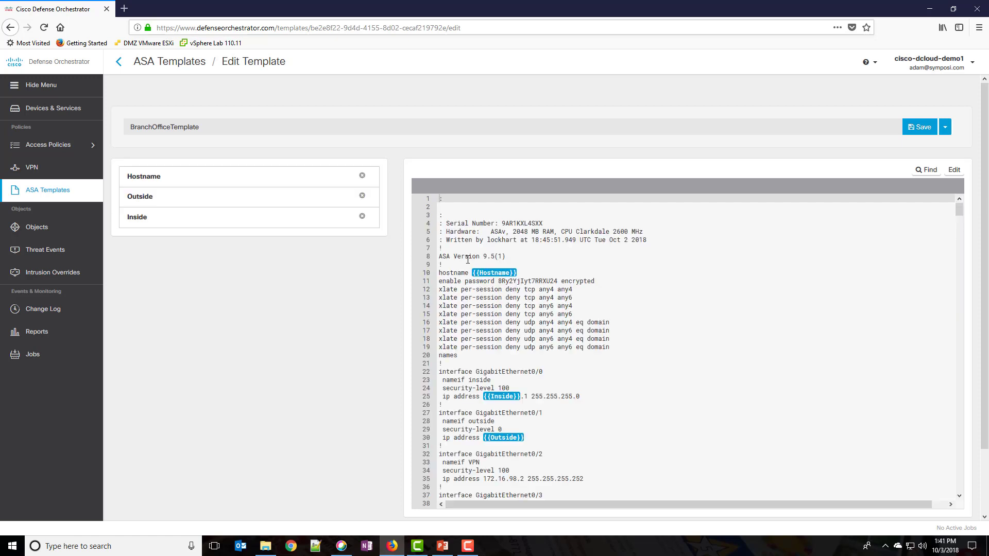
pyautogui.scroll(-1, 552, 400)
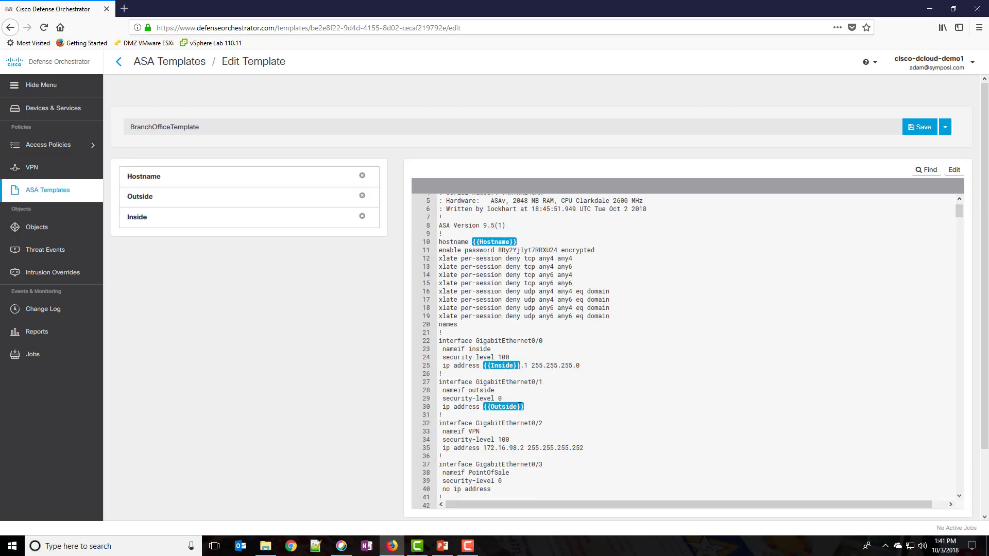
# Step: Expand the Inside parameter's details and copy its stored value 192.168.98
pyautogui.click(507, 365)
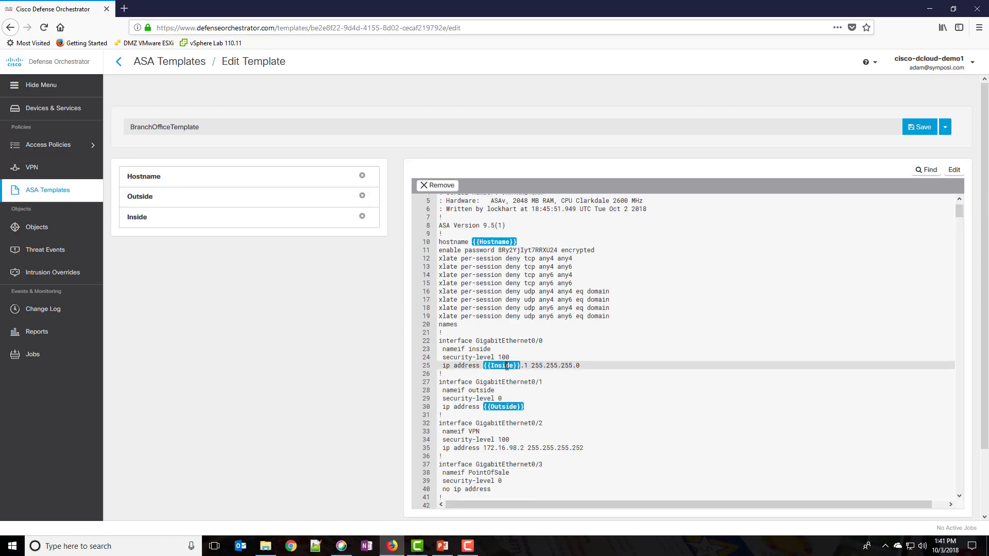
pyautogui.click(519, 367)
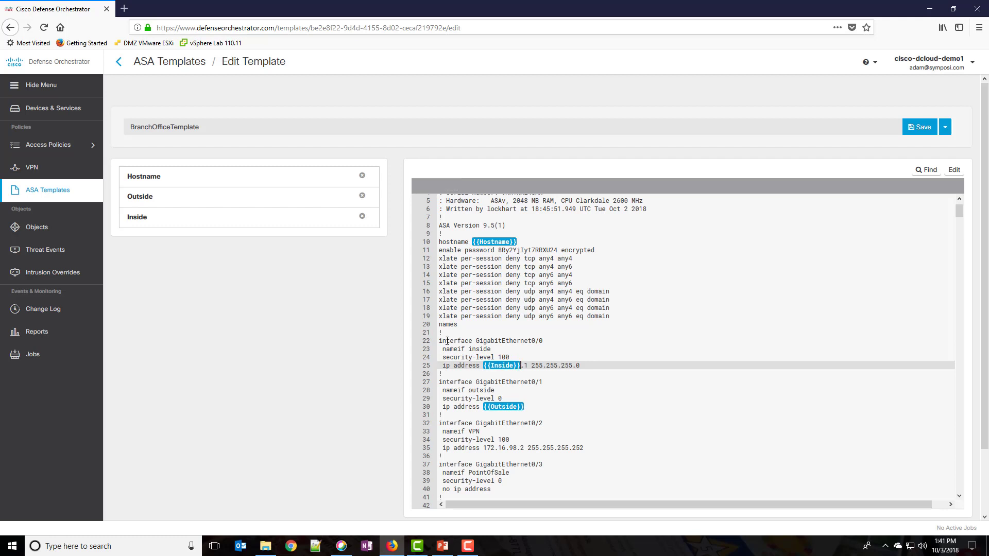
pyautogui.click(150, 217)
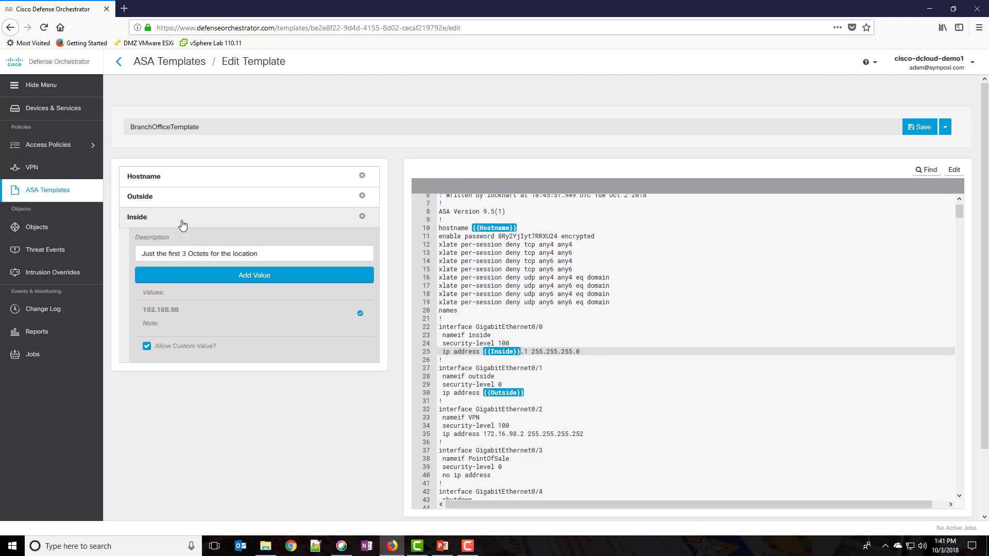
pyautogui.click(504, 354)
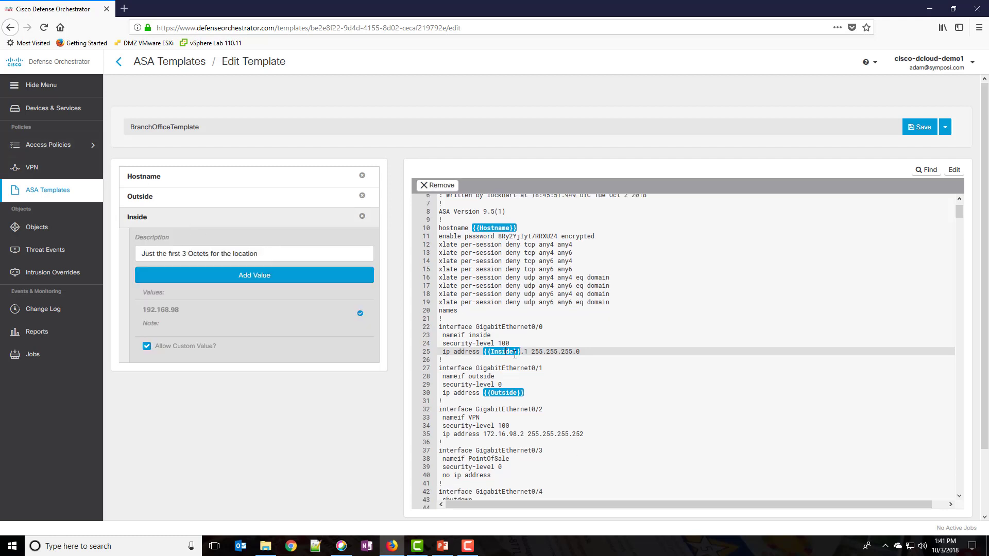
pyautogui.click(518, 352)
pyautogui.moveTo(140, 310); pyautogui.dragTo(141, 311)
pyautogui.rightClick(153, 311)
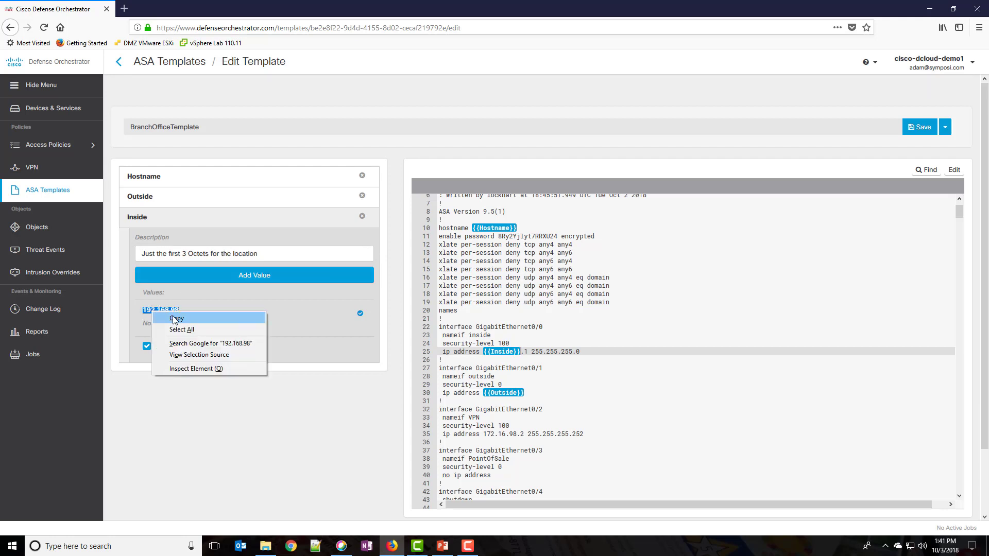
pyautogui.click(175, 318)
# Step: Try to select the Inside parameter for overwriting in the GigabitEthernet0/0 IP address
pyautogui.doubleClick(514, 354)
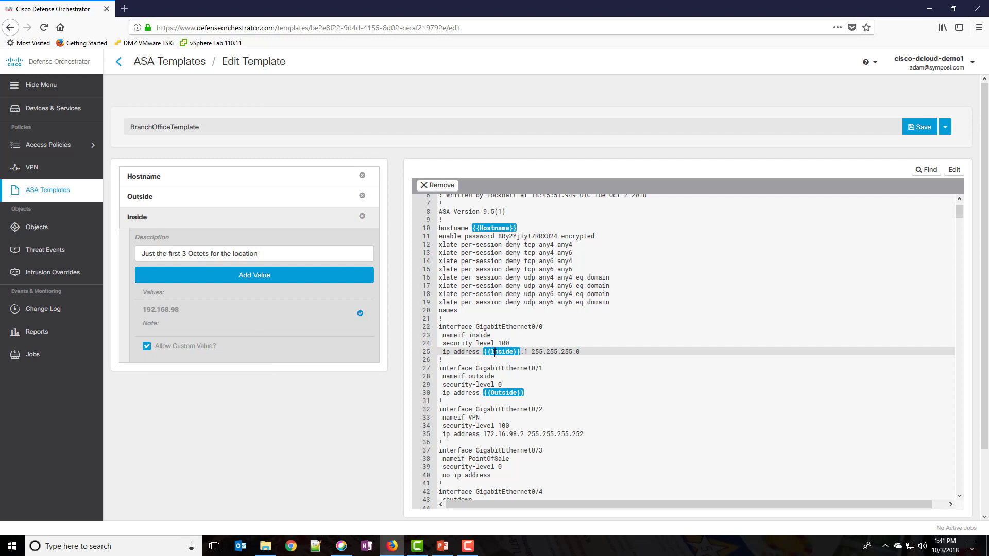
pyautogui.moveTo(495, 353); pyautogui.dragTo(482, 354)
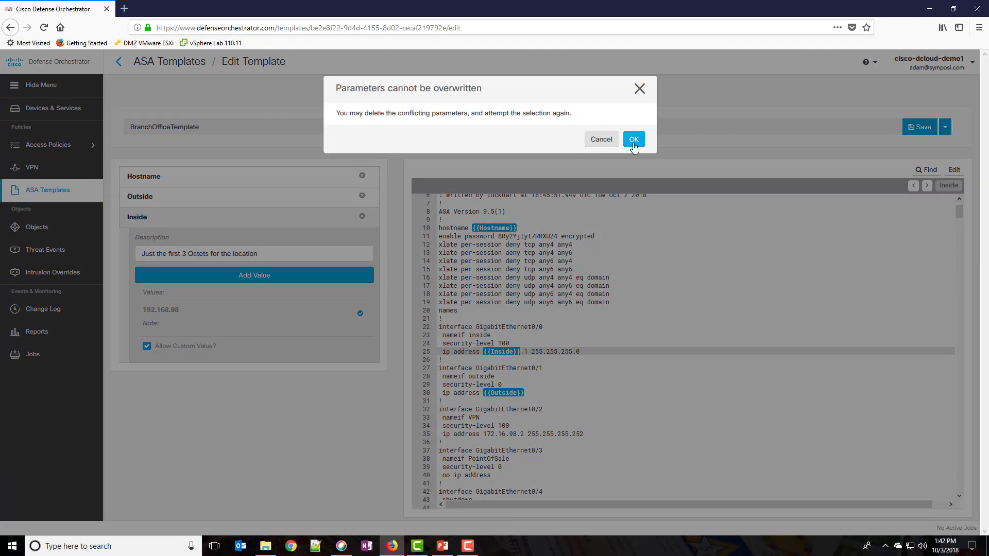
pyautogui.click(634, 140)
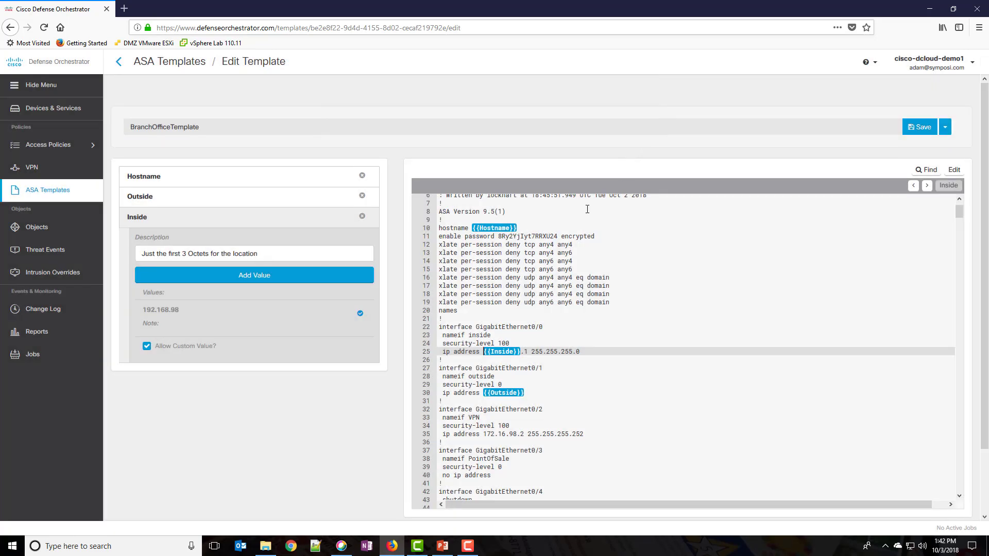
# Step: Replace the Inside parameter in the GigabitEthernet0/0 IP address with the plain text 192.168.98, and delete the Inside parameter
pyautogui.click(953, 170)
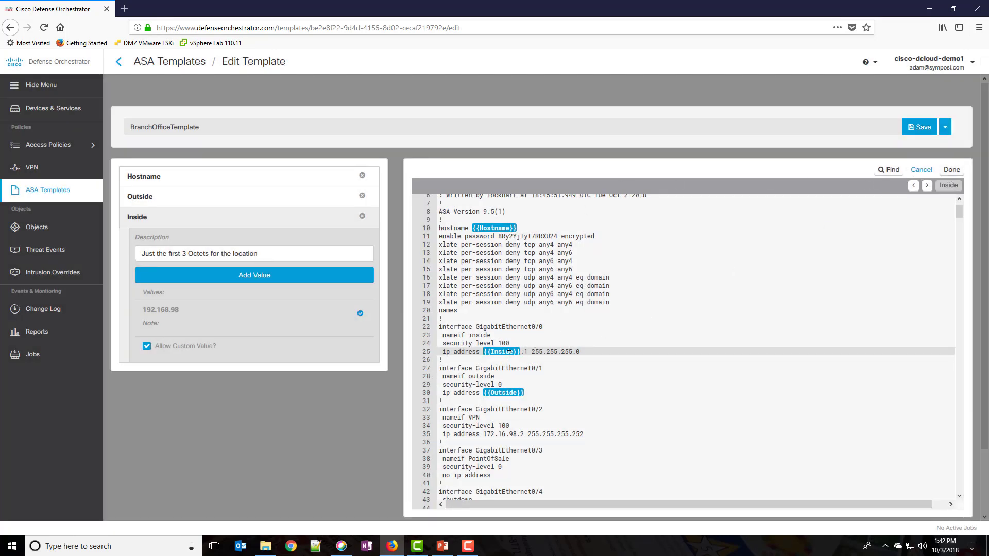
pyautogui.moveTo(521, 354); pyautogui.dragTo(484, 354)
pyautogui.hotkey('ctrl', 'v')
pyautogui.click(622, 369)
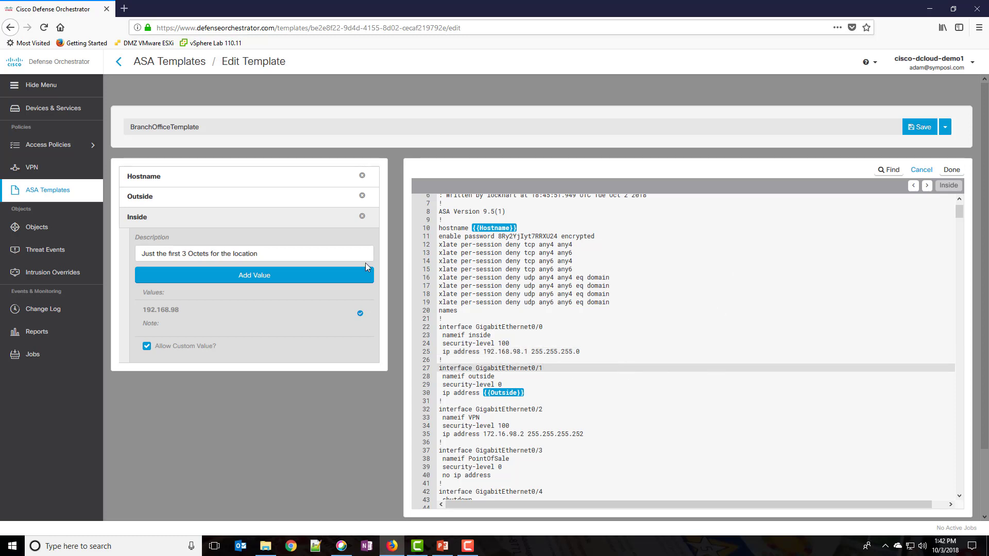
pyautogui.click(362, 216)
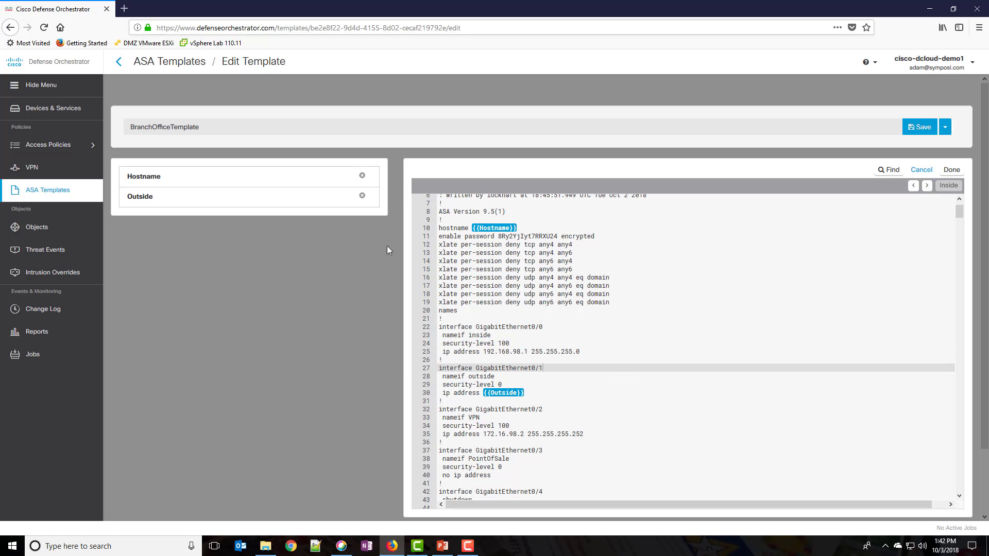
# Step: Finish editing the configuration text and create a new parameter from 192.168.98 in the GigabitEthernet0/0 IP address
pyautogui.click(492, 353)
pyautogui.moveTo(493, 353); pyautogui.dragTo(528, 352)
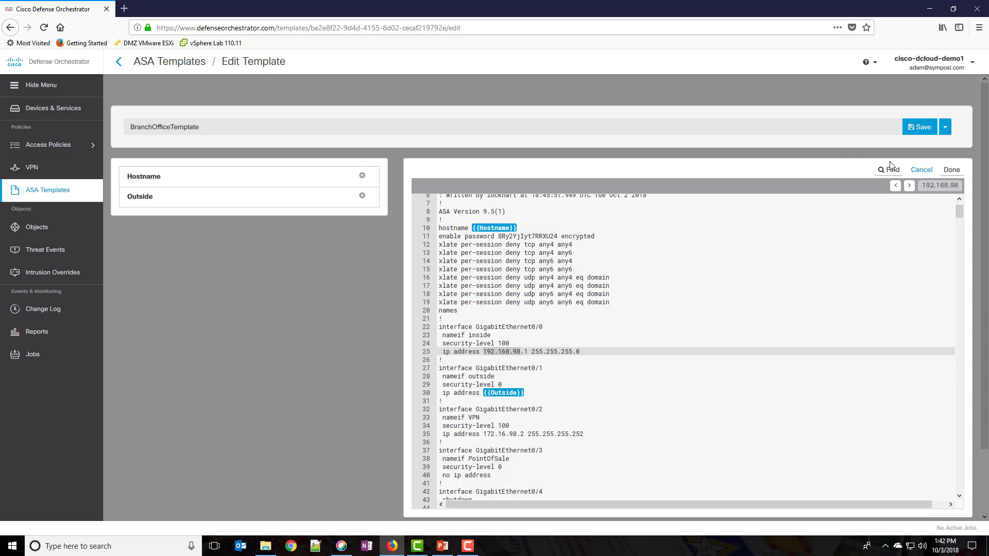
pyautogui.click(951, 169)
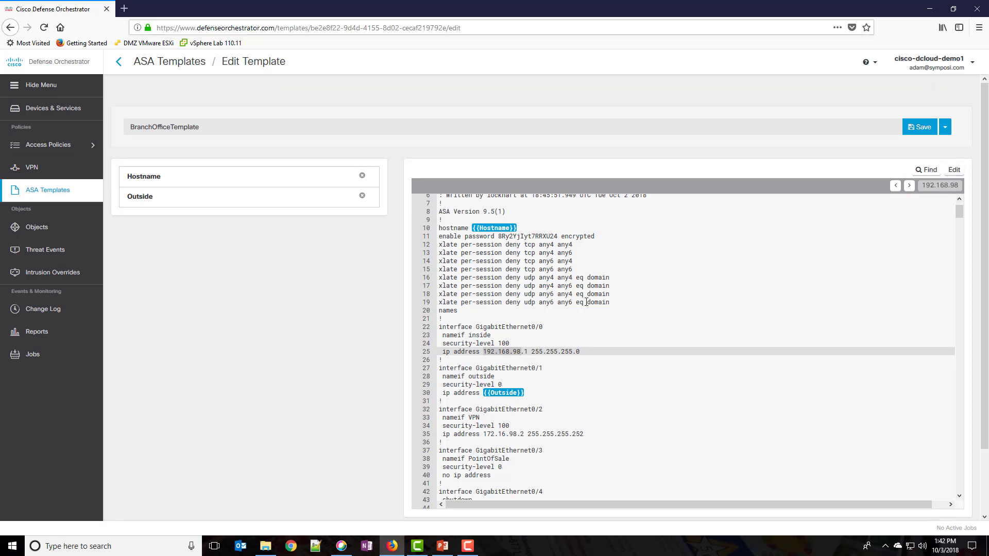
pyautogui.click(491, 346)
pyautogui.moveTo(485, 352); pyautogui.dragTo(521, 353)
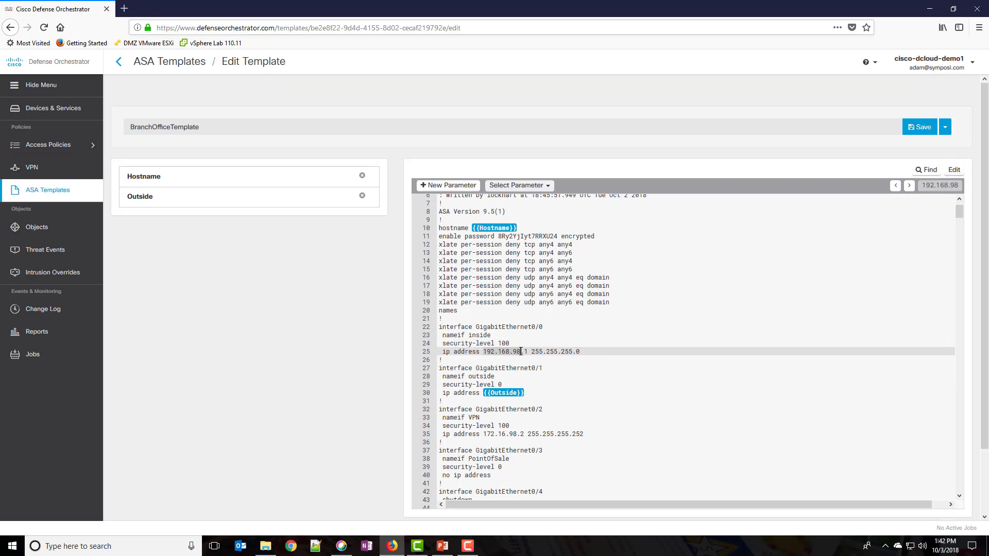
pyautogui.click(471, 188)
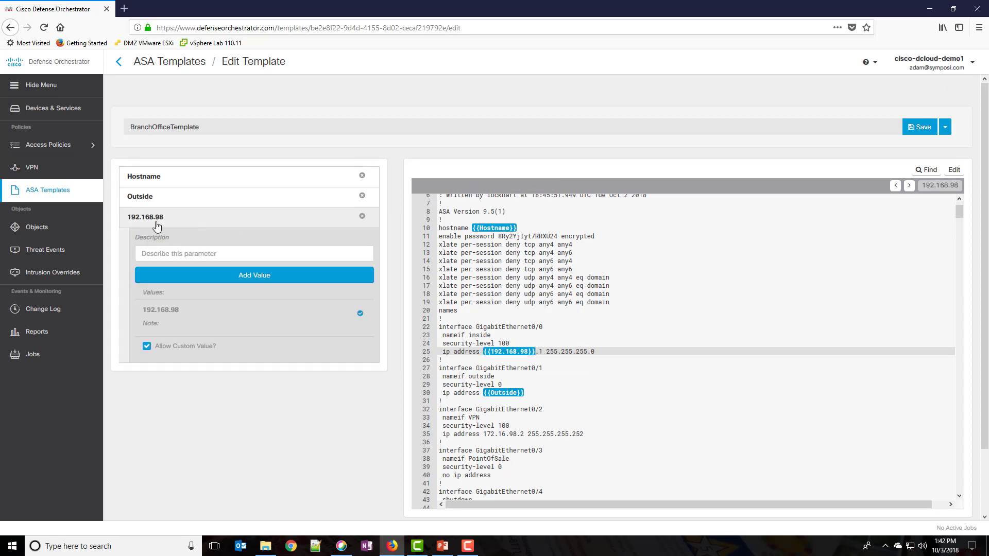
# Step: Name the new parameter Inside and describe it as "First 3 Octets Only"
pyautogui.click(156, 223)
pyautogui.write('Inside Intefac')
pyautogui.press('BackSpace')
pyautogui.press('BackSpace')
pyautogui.press('BackSpace')
pyautogui.write('rface')
pyautogui.write(' First ')
pyautogui.write('3 Octet')
pyautogui.press('Escape')
pyautogui.write('First 3 Oct')
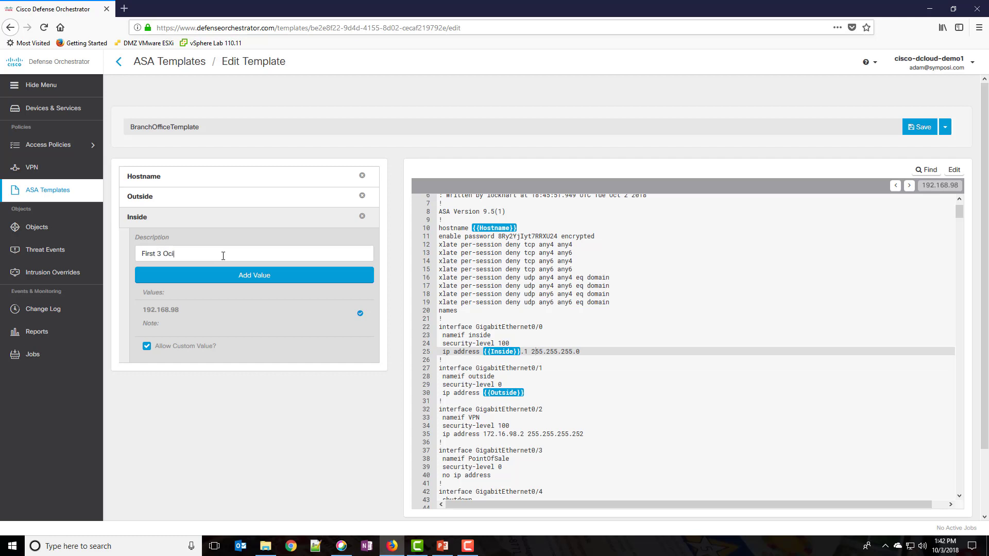
pyautogui.write('ets Only')
# Step: Apply the Inside parameter to 192.168.98 in the NETWORK_OBJ_192.168.98.0_24 object's name and in its subnet line
pyautogui.click(909, 186)
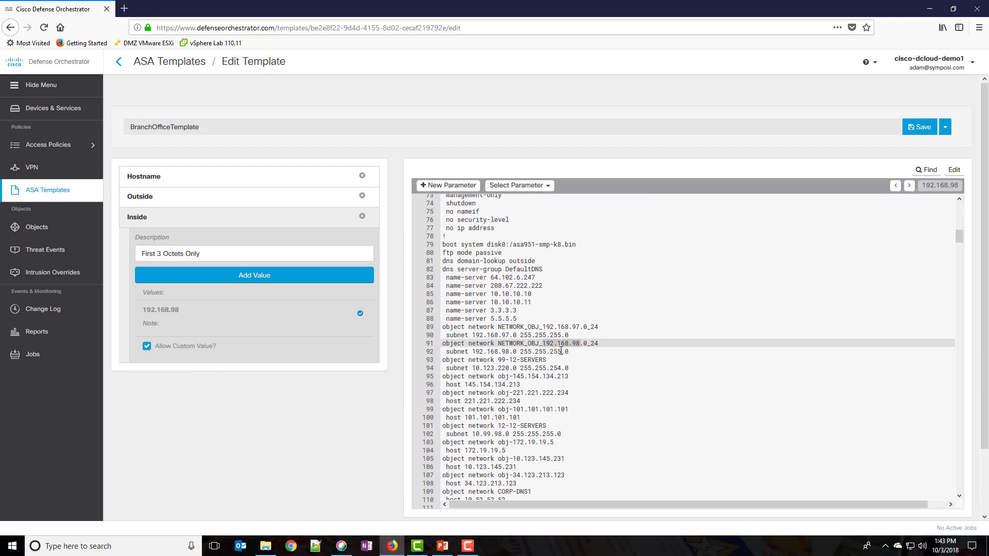
pyautogui.click(546, 187)
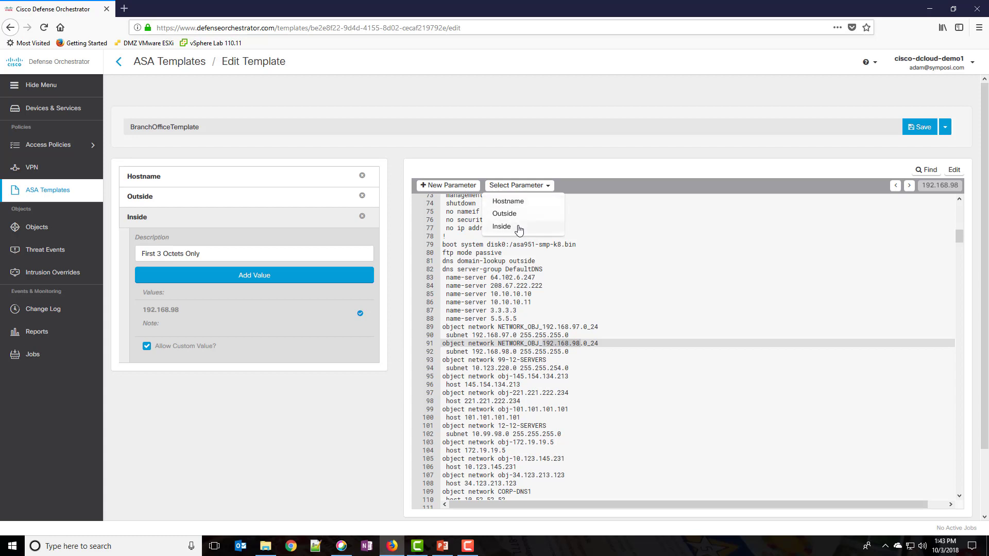
pyautogui.click(518, 229)
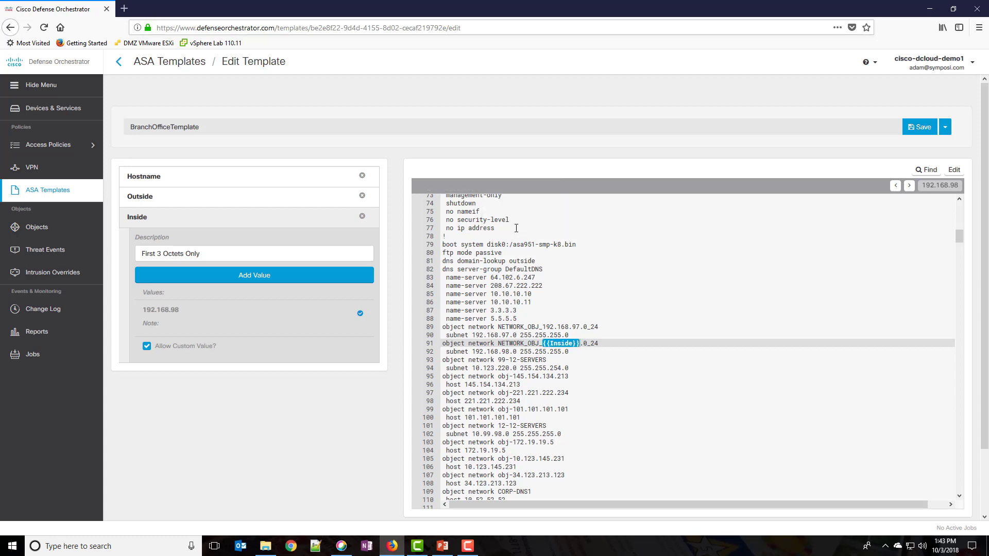
pyautogui.click(909, 185)
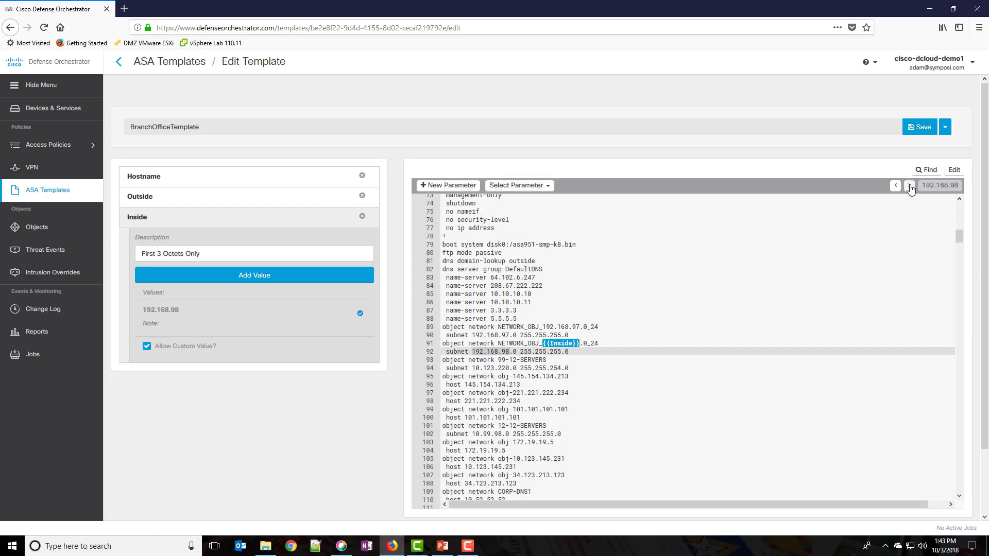
pyautogui.click(530, 186)
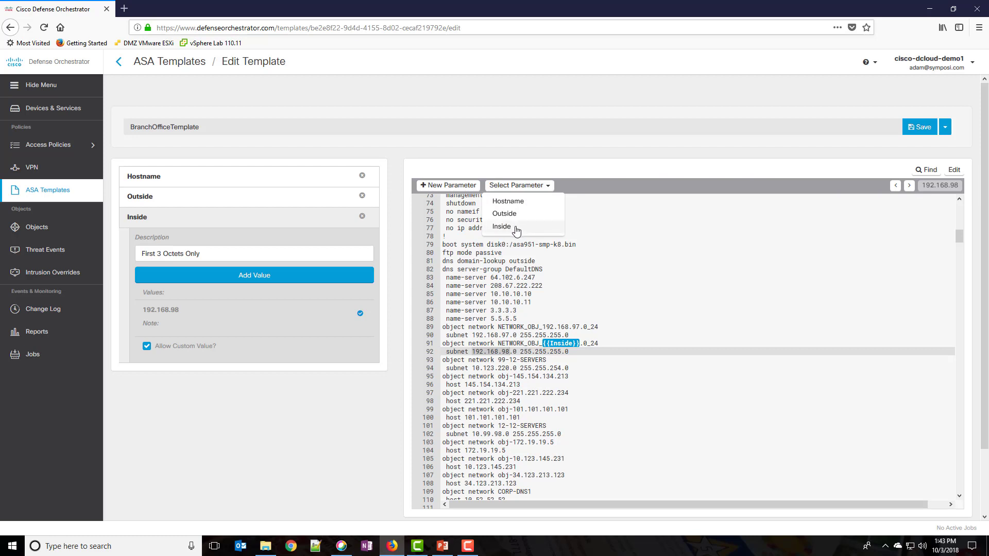
pyautogui.click(517, 228)
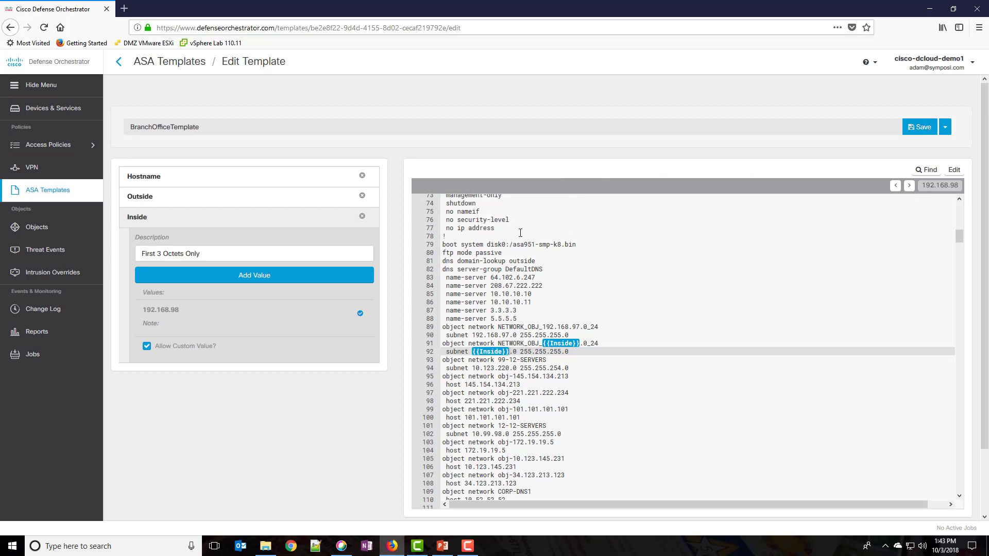
# Step: Apply the Inside parameter to 192.168.98 in the LOCALNETS-ASA3 object group and in the outside_cryptomap access list
pyautogui.click(908, 186)
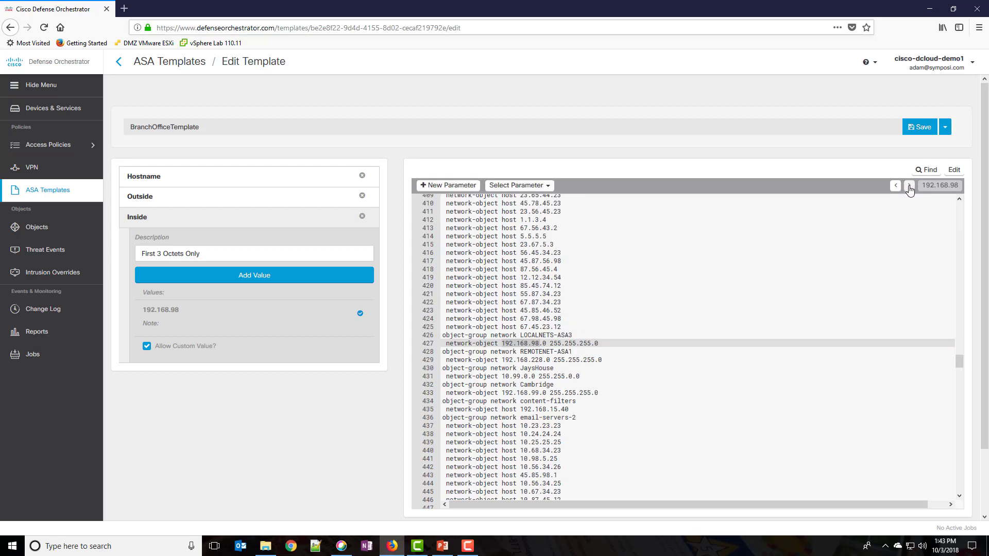
pyautogui.click(546, 187)
pyautogui.click(526, 227)
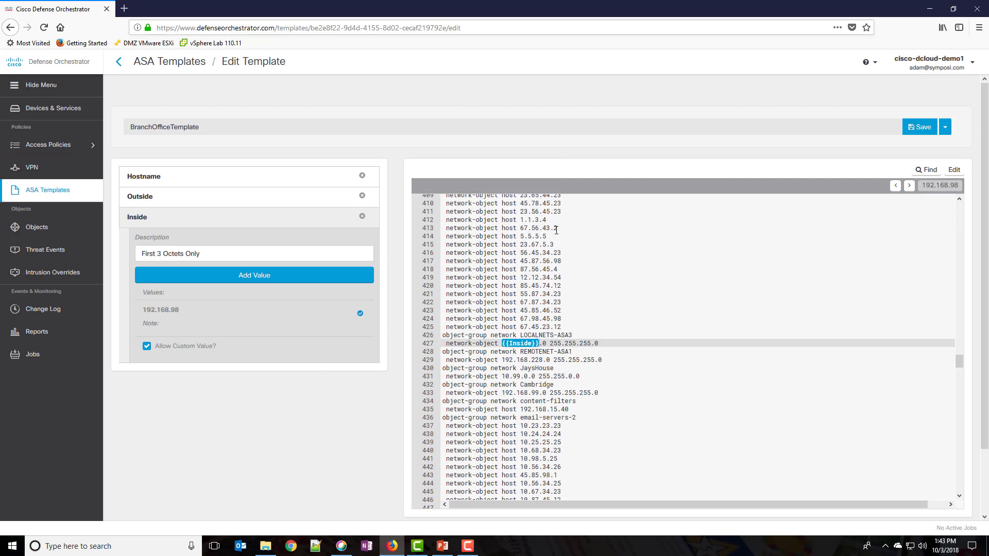
pyautogui.click(909, 186)
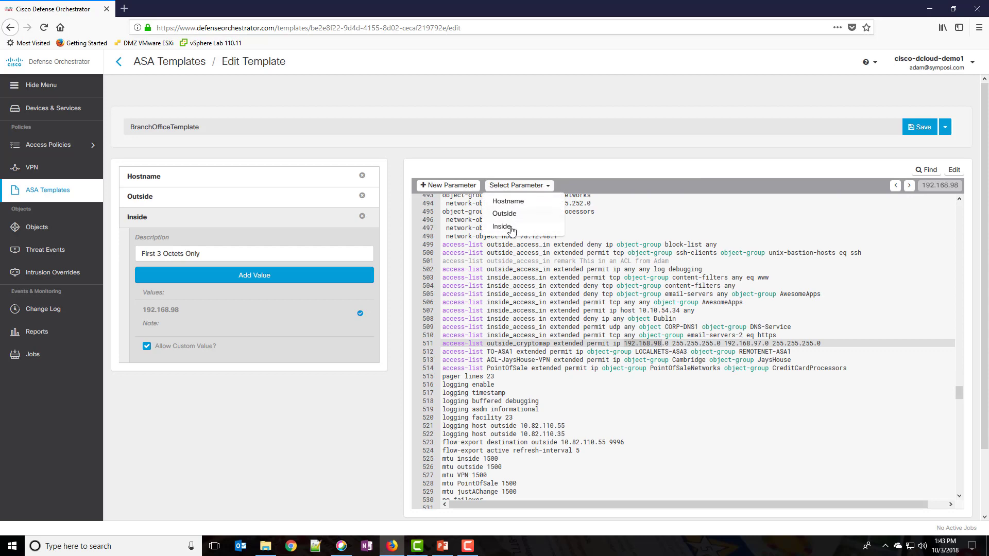
pyautogui.click(509, 227)
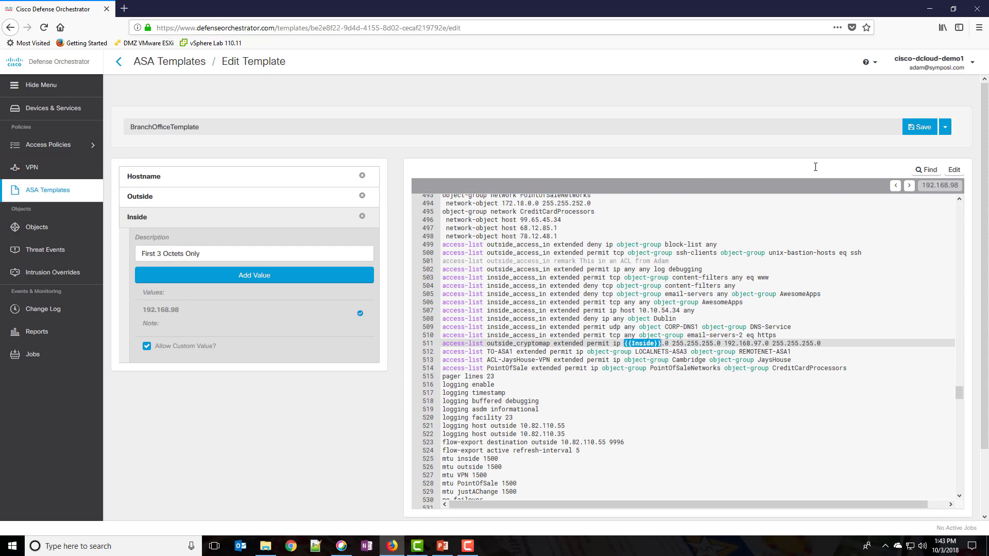
# Step: Apply the Inside parameter to both 192.168.98 occurrences in the static NAT rule, and save the template
pyautogui.click(909, 186)
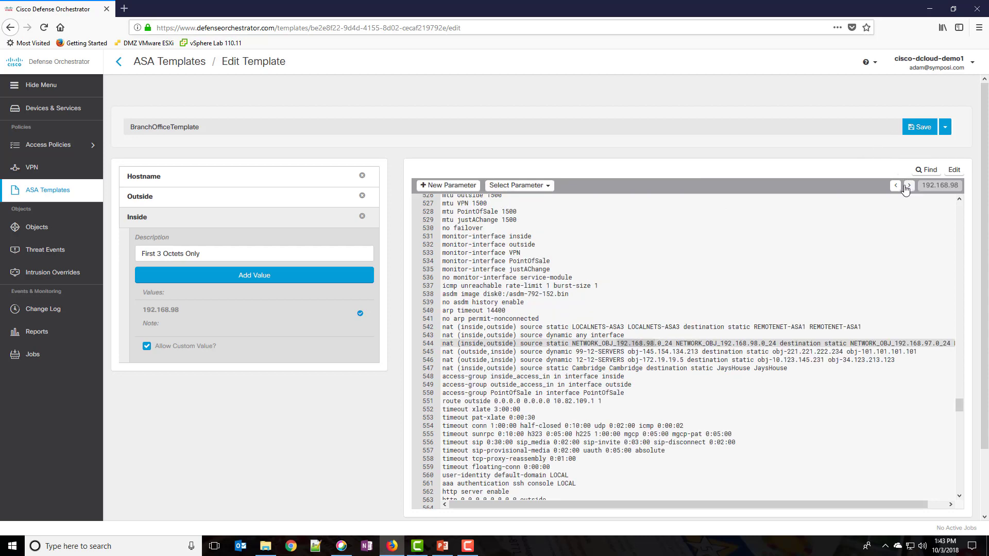
pyautogui.click(542, 186)
pyautogui.click(521, 225)
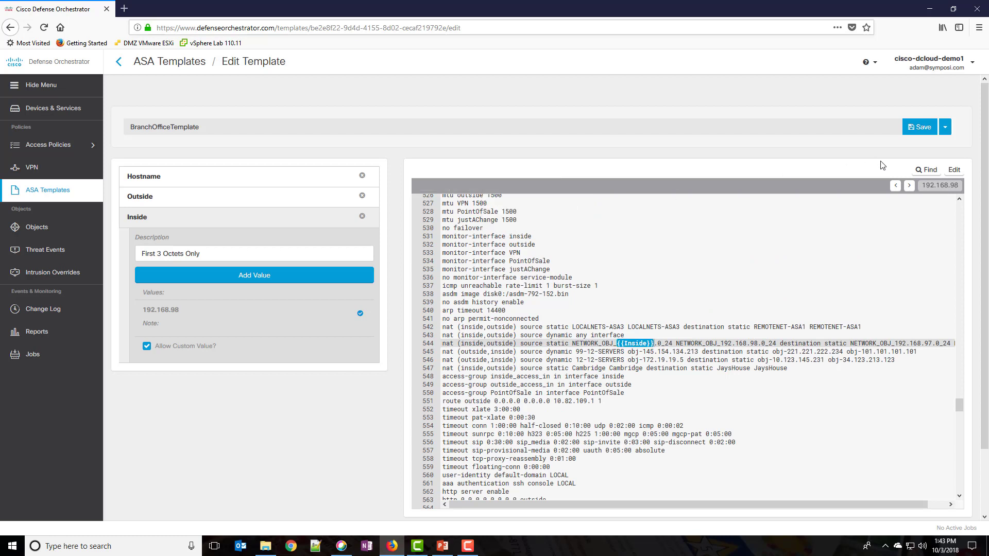
pyautogui.click(909, 186)
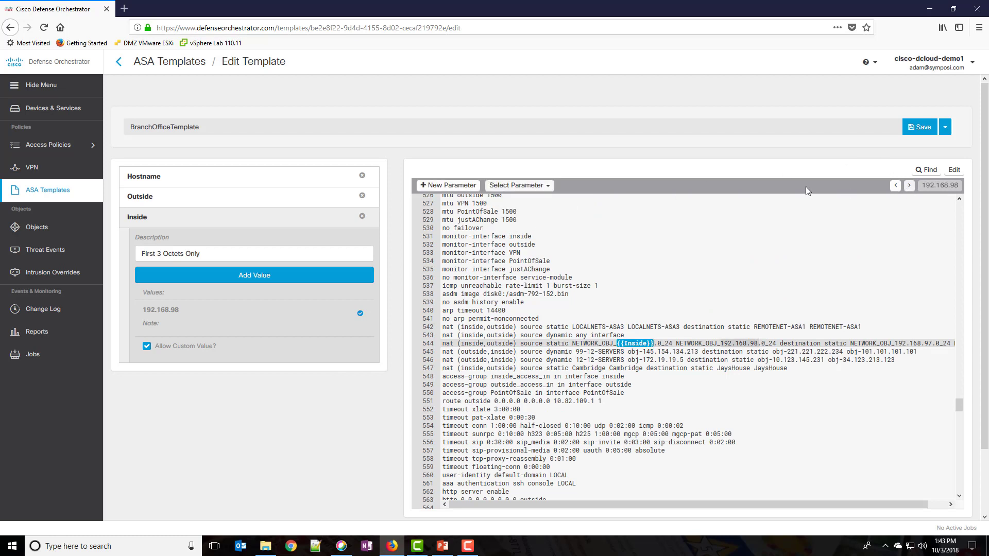
pyautogui.click(545, 187)
pyautogui.click(521, 225)
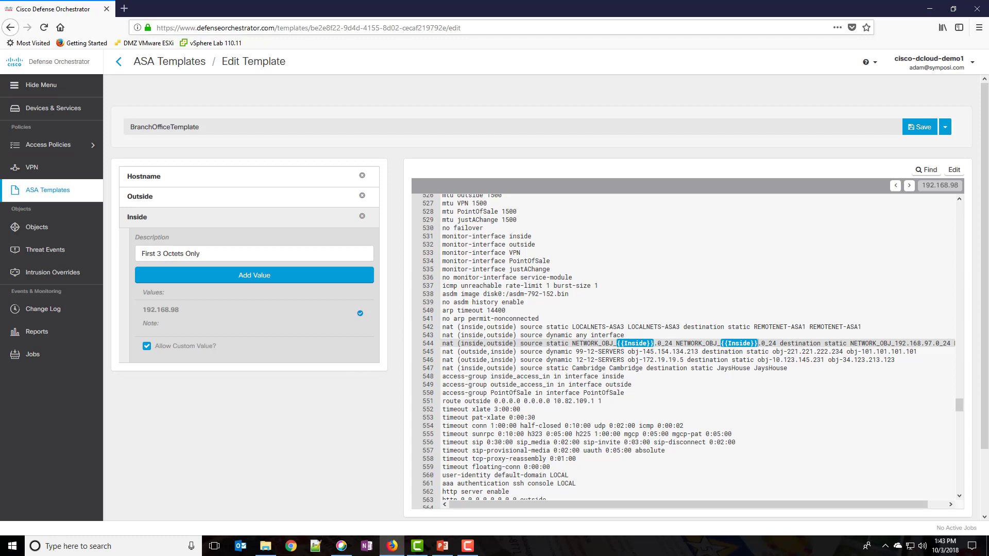
pyautogui.click(921, 128)
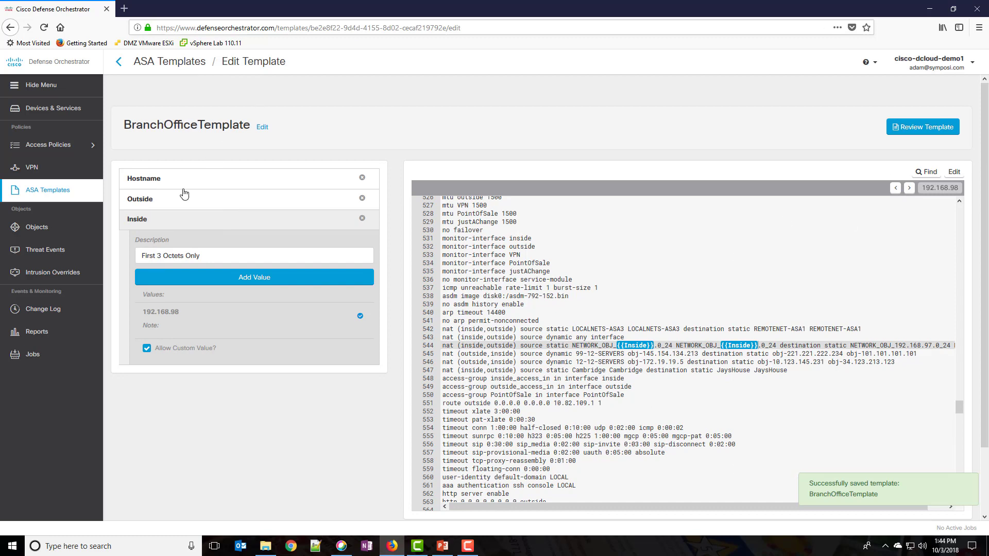
# Step: Start creating a new configuration from the BranchOfficeTemplate ASA template
pyautogui.click(58, 196)
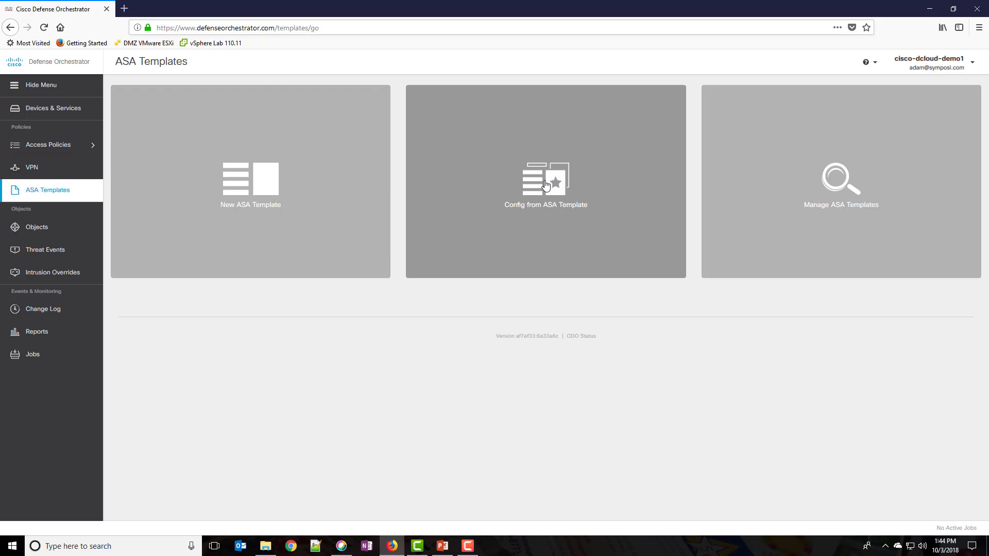
pyautogui.click(546, 186)
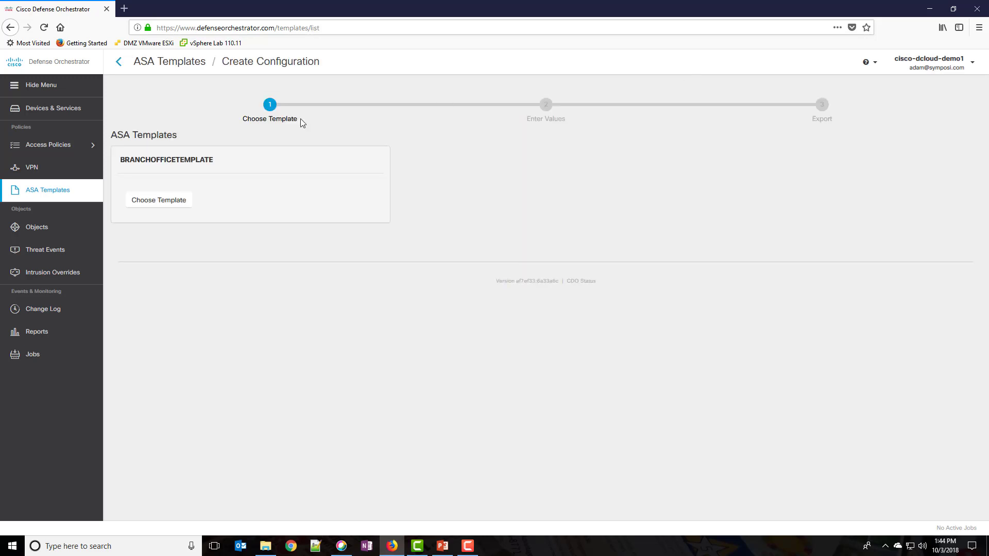
pyautogui.click(151, 204)
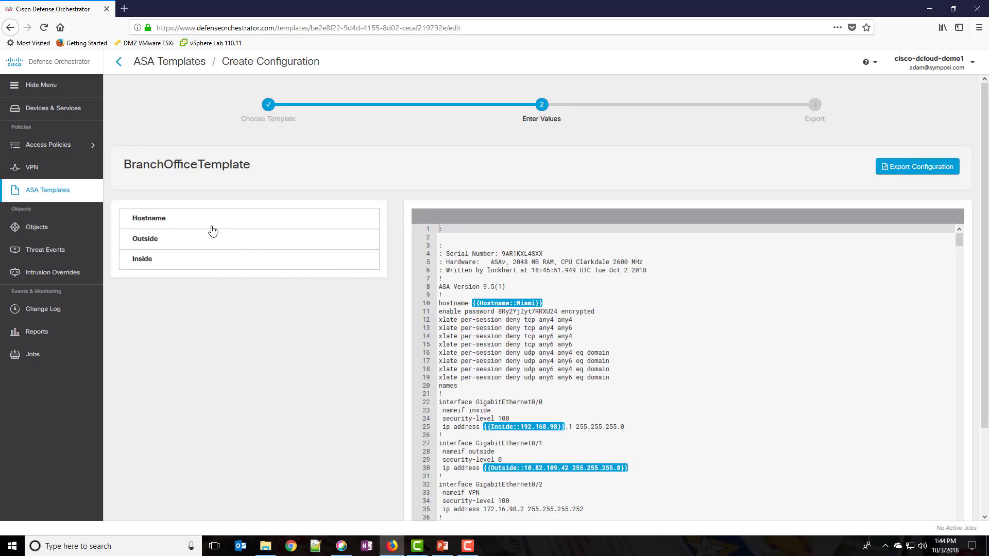
# Step: Set the Hostname parameter to the custom value Tampa
pyautogui.click(208, 227)
pyautogui.click(181, 281)
pyautogui.click(183, 292)
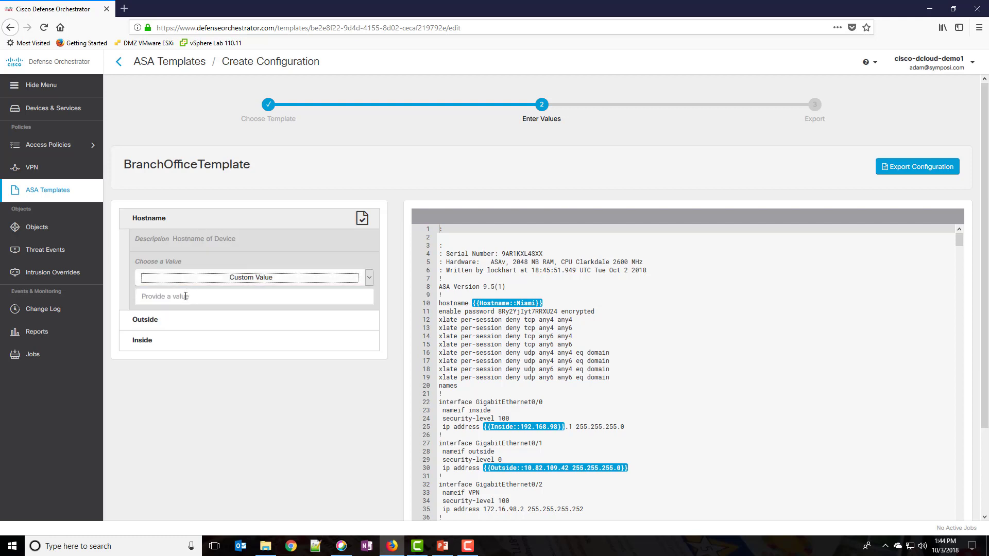
pyautogui.click(185, 298)
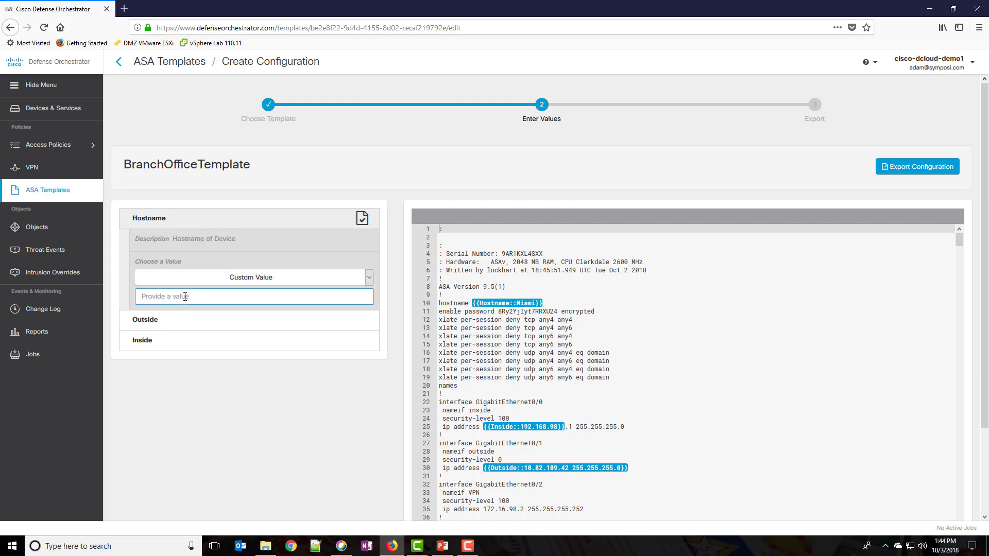
pyautogui.write('Tampa')
# Step: Set the Outside parameter to the custom value 2.2.2.1 255.255.255.252
pyautogui.click(163, 324)
pyautogui.click(173, 302)
pyautogui.click(170, 313)
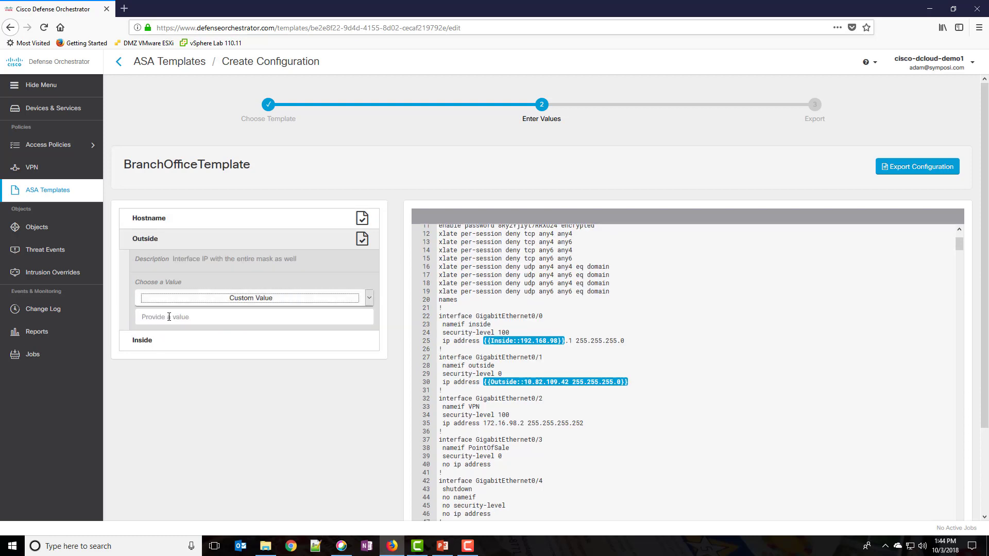
pyautogui.click(170, 316)
pyautogui.write('2.2.2')
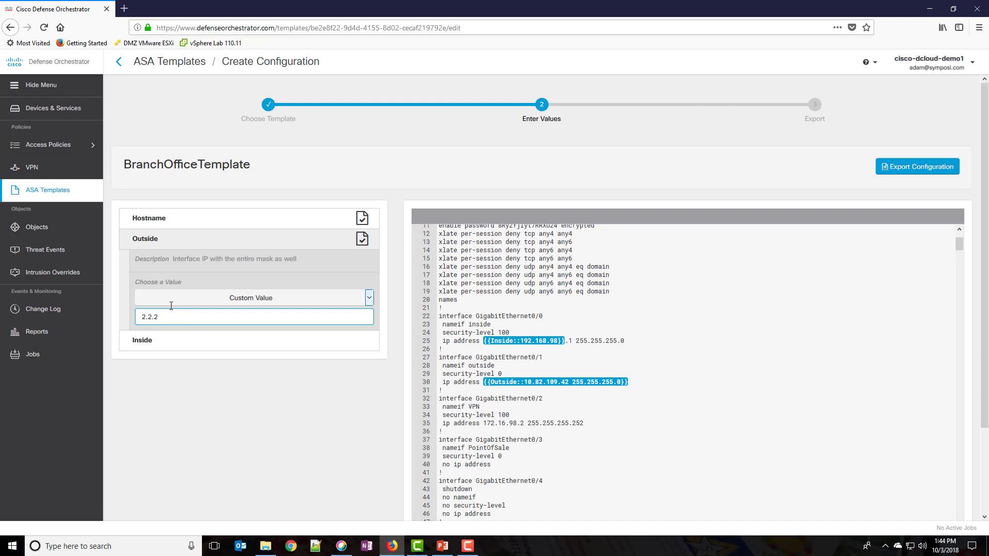
pyautogui.write('.1 255.255.255.252')
# Step: Set the Inside parameter to the custom value 10.80.100
pyautogui.click(159, 344)
pyautogui.click(167, 324)
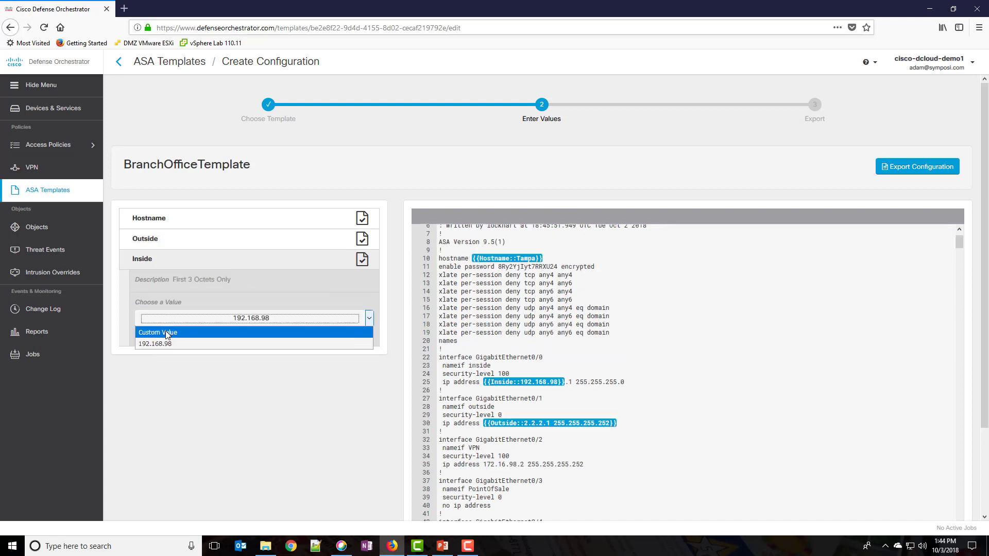
pyautogui.click(166, 333)
pyautogui.write('10')
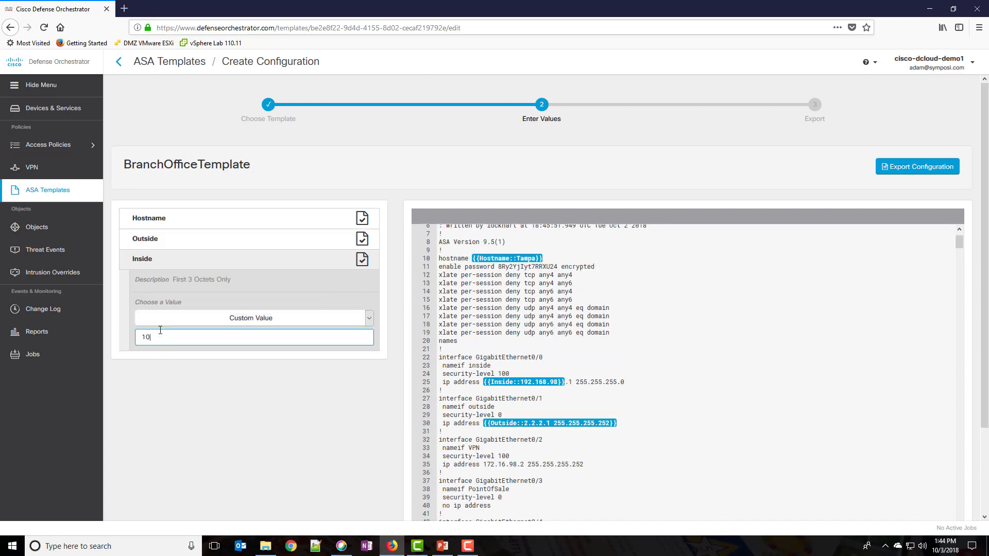
pyautogui.write('.80.100.')
# Step: Generate the configuration from the entered values and check its hostname, interface addresses and network objects
pyautogui.scroll(-10, 800, 381)
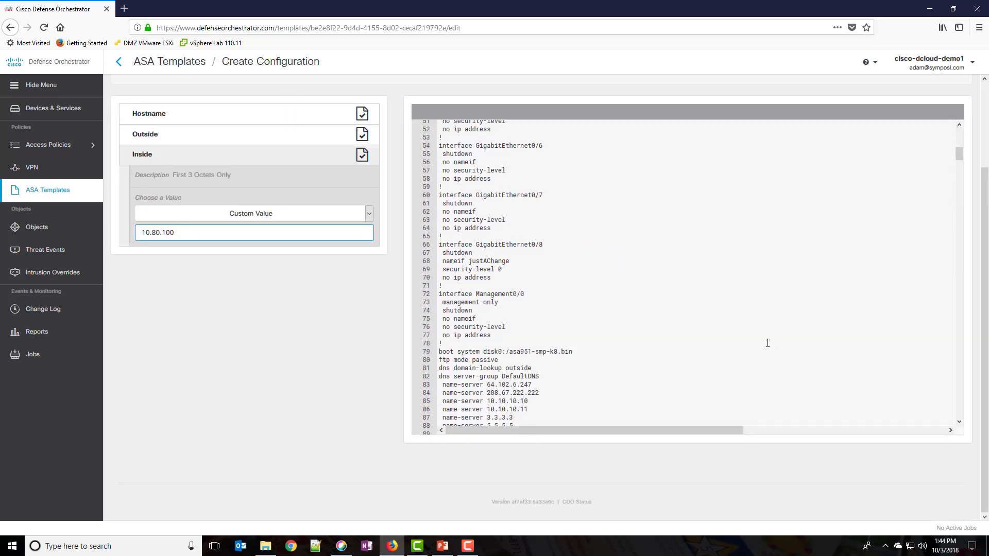
pyautogui.scroll(-6, 767, 343)
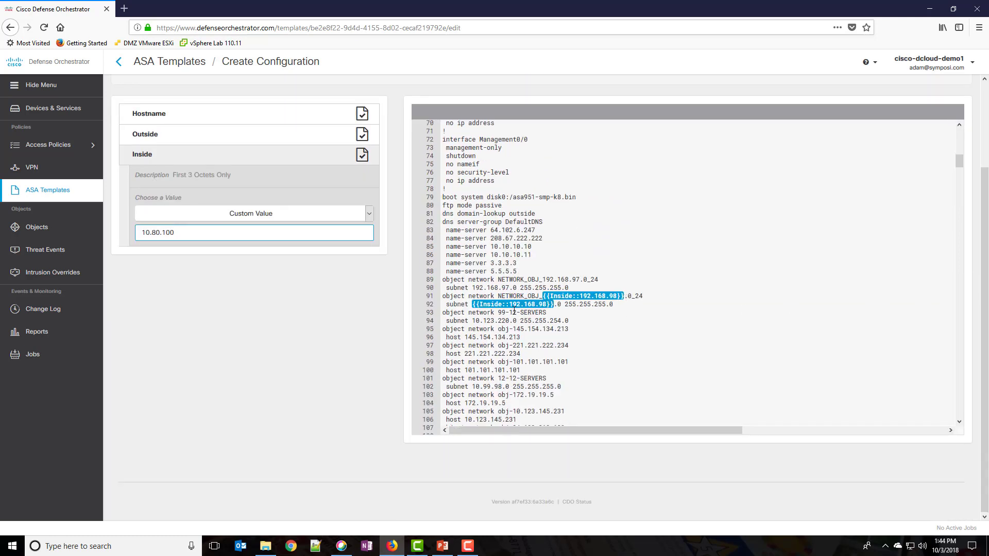
pyautogui.scroll(3, 335, 273)
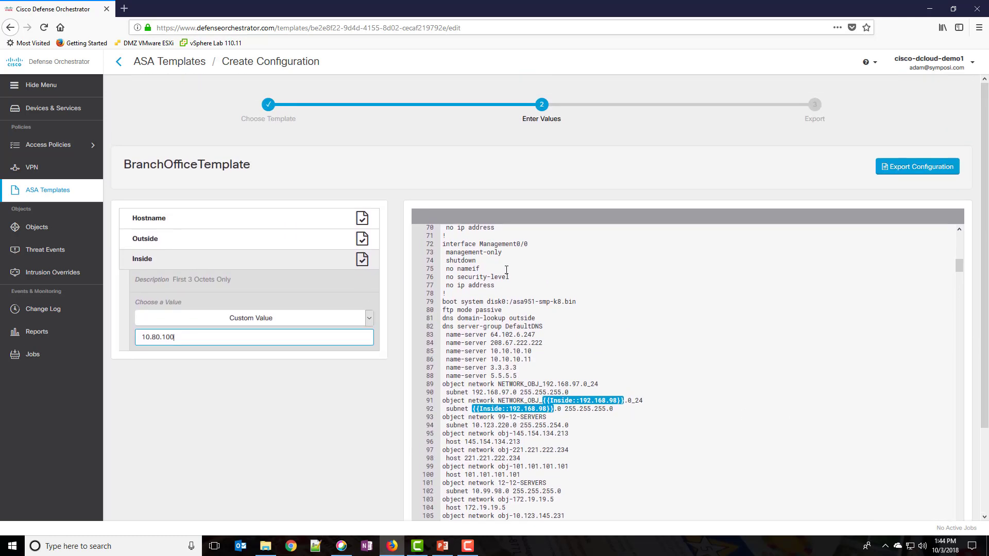
pyautogui.click(906, 170)
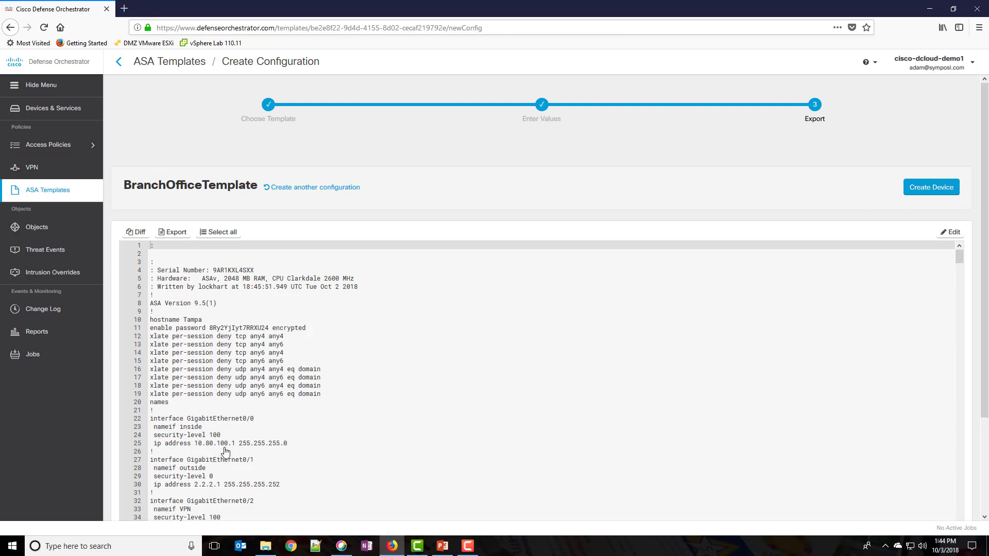
pyautogui.scroll(-5, 268, 428)
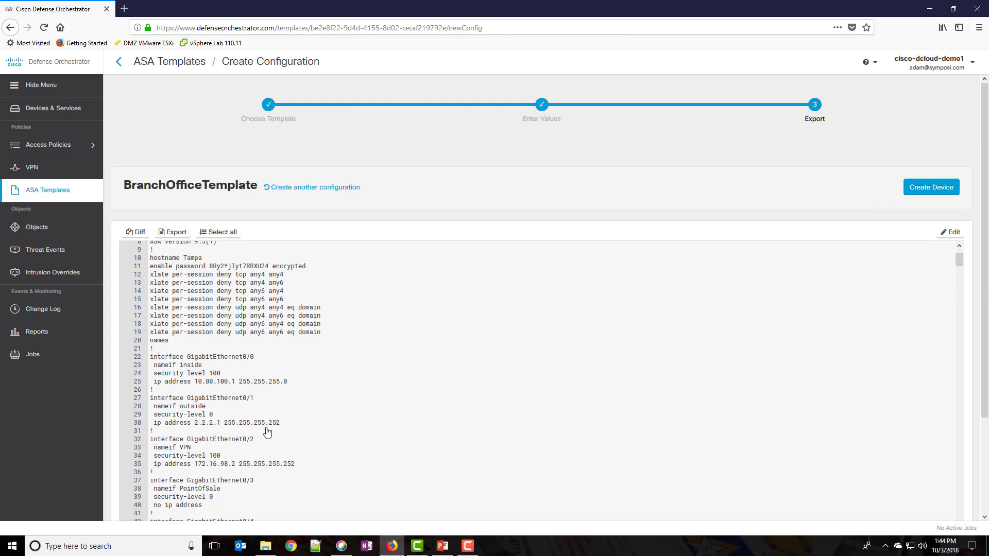
pyautogui.scroll(-20, 267, 433)
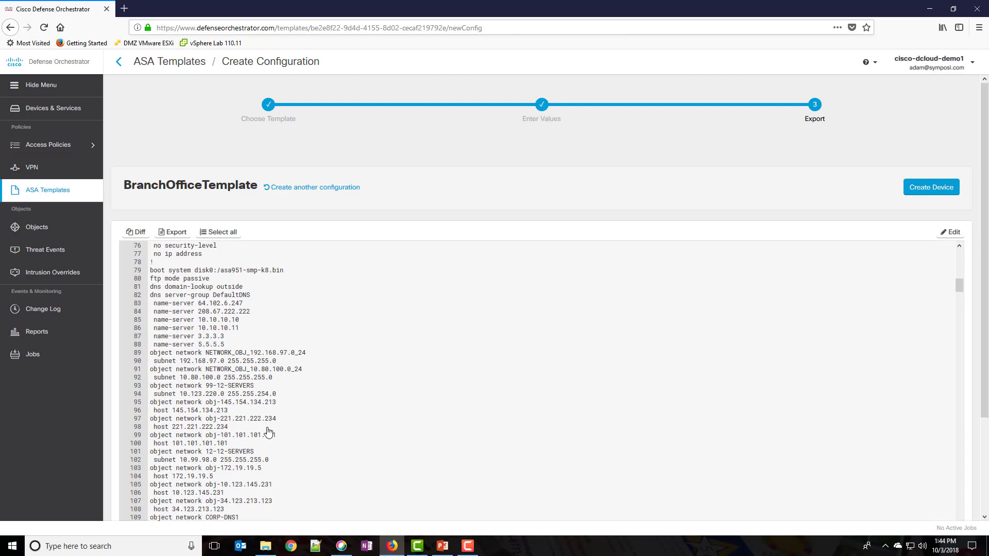
pyautogui.scroll(13, 303, 394)
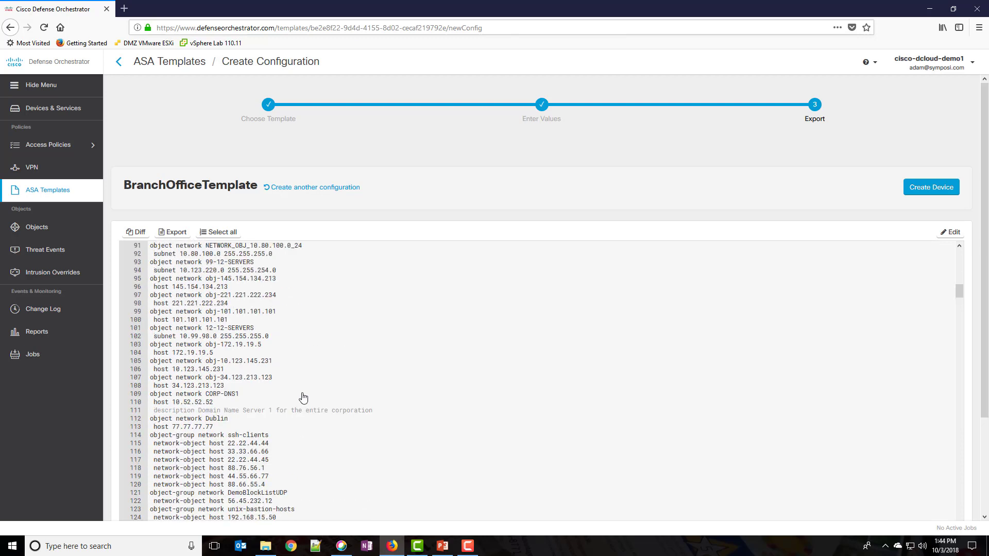
pyautogui.scroll(18, 303, 395)
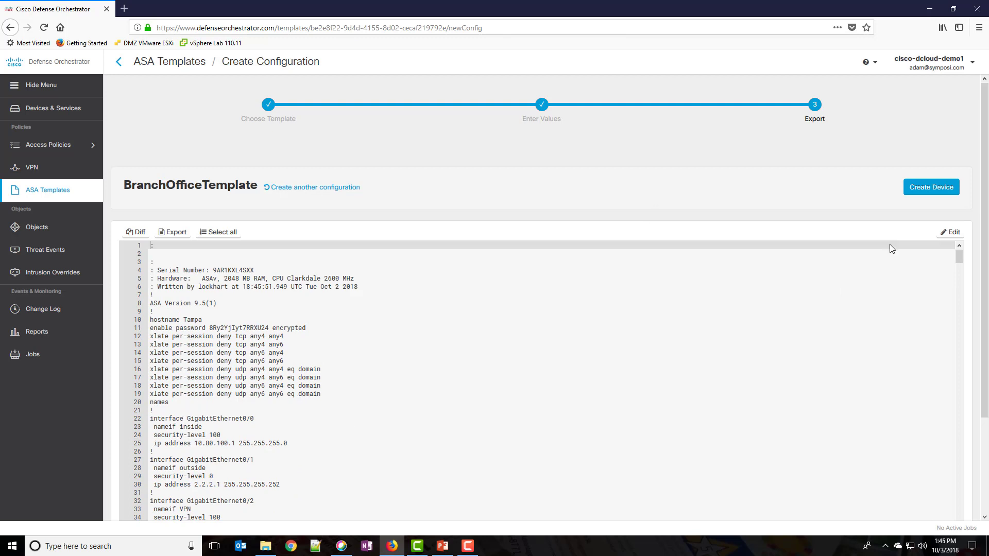
# Step: Search the generated configuration for 10.80.100 and examine the interface, network object and static NAT lines that use the Inside value
pyautogui.hotkey('ctrl', 'f')
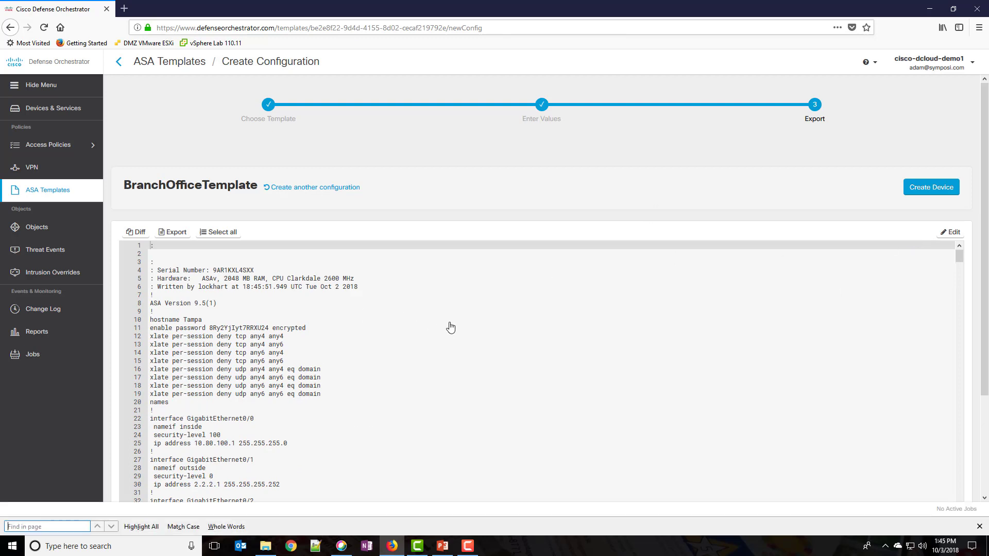
pyautogui.write('10.80.100')
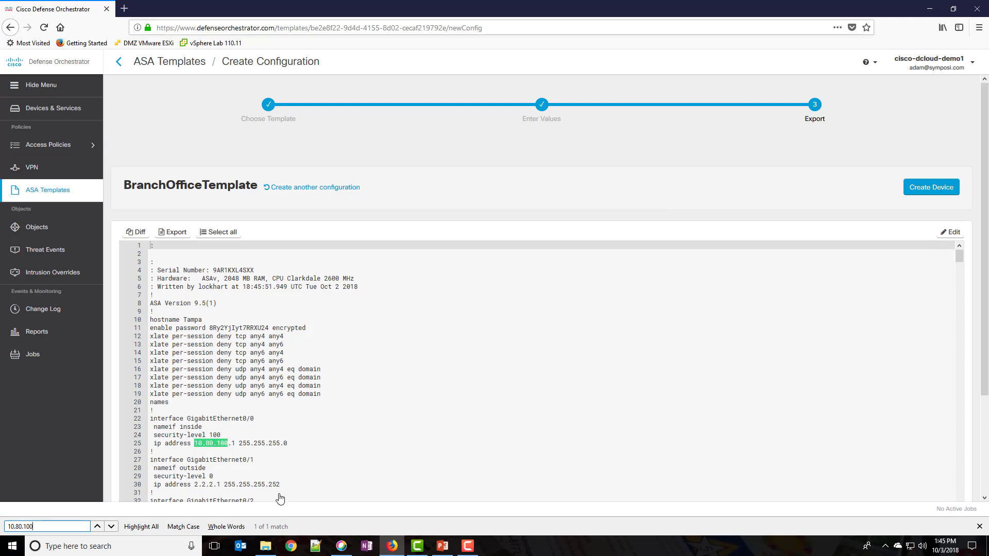
pyautogui.click(112, 526)
pyautogui.click(114, 528)
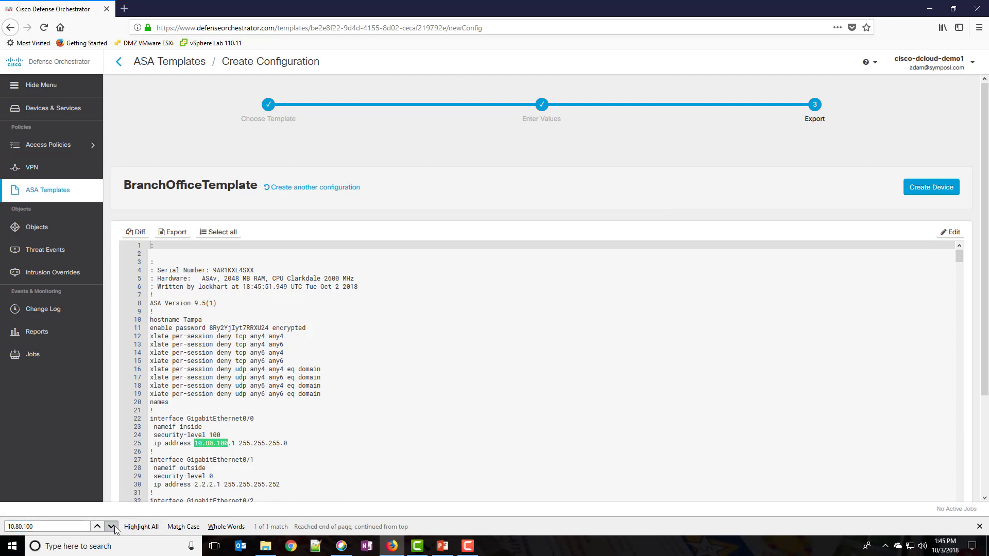
pyautogui.scroll(-1, 207, 269)
pyautogui.scroll(-10, 208, 269)
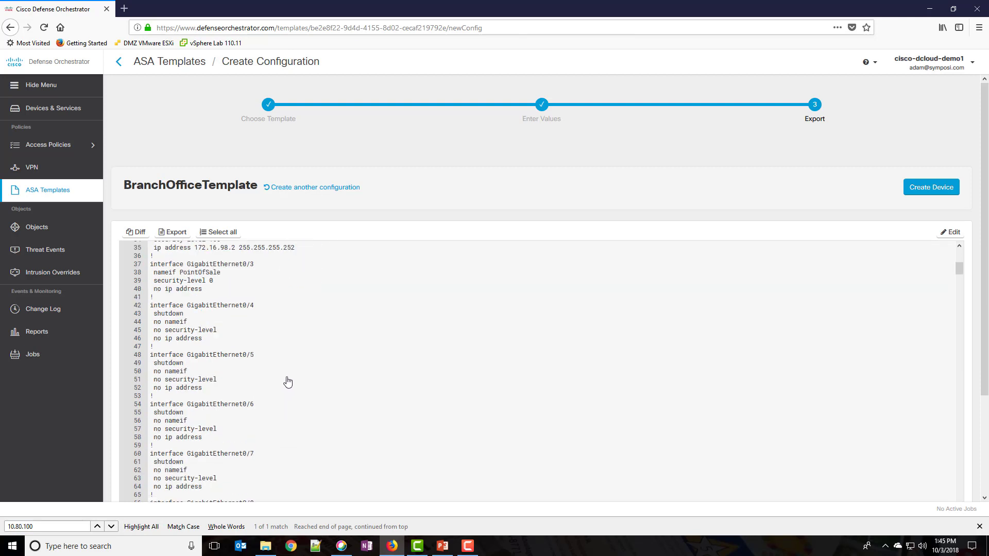
pyautogui.scroll(-20, 325, 350)
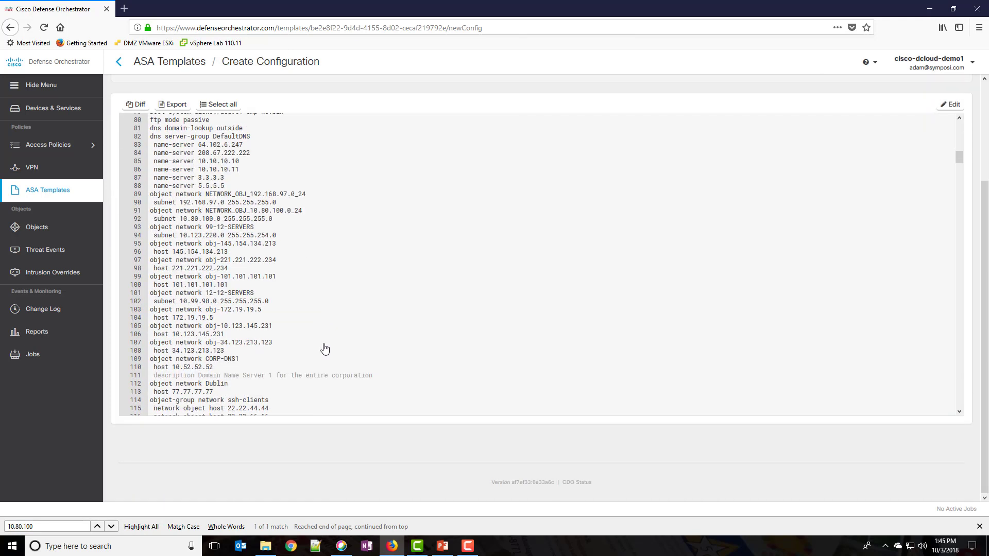
pyautogui.scroll(-4, 505, 293)
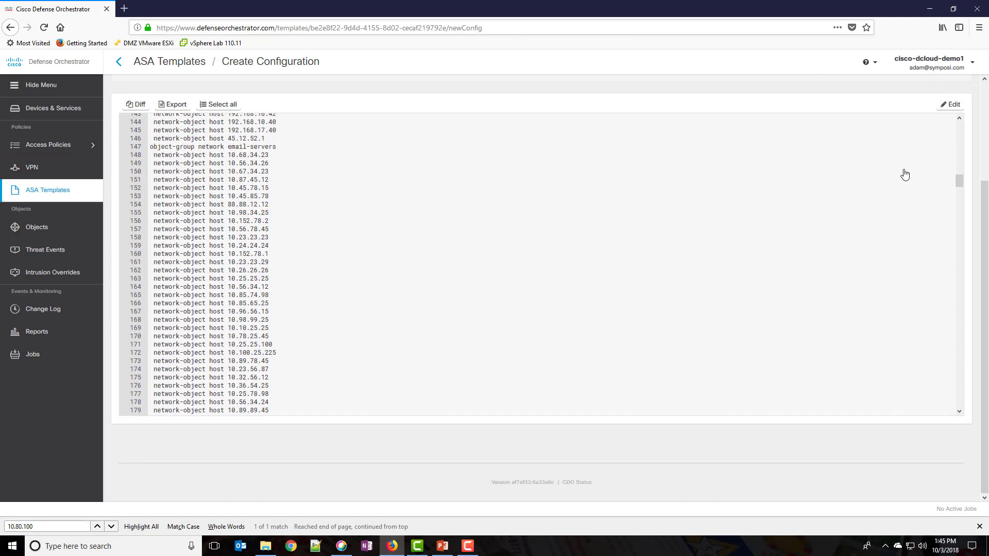
pyautogui.scroll(-2, 957, 188)
pyautogui.moveTo(957, 196); pyautogui.dragTo(911, 326)
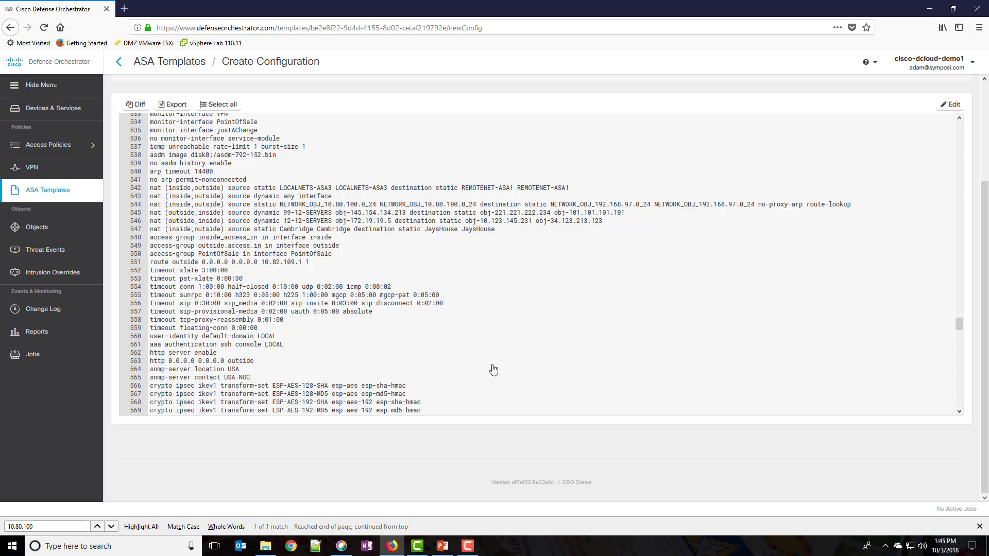
# Step: Export the configuration as a text file, open it in Notepad++, and select its lines down through the GigabitEthernet0/5 block
pyautogui.click(177, 106)
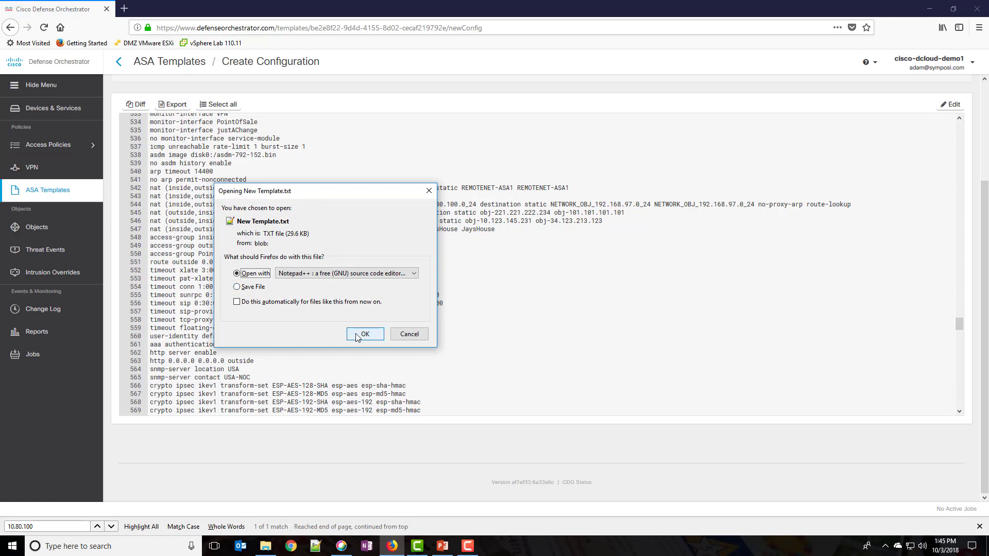
pyautogui.click(363, 334)
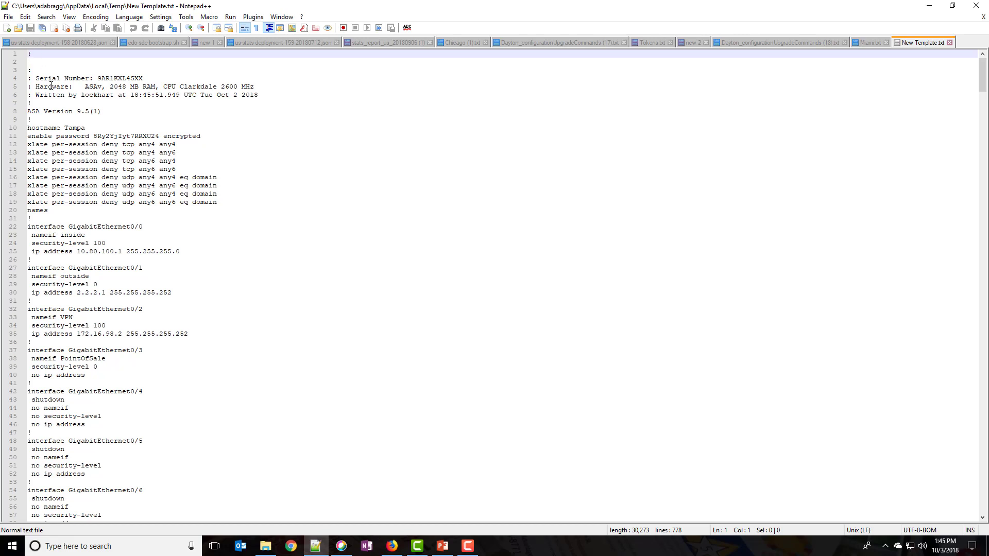
pyautogui.moveTo(29, 57); pyautogui.dragTo(144, 482)
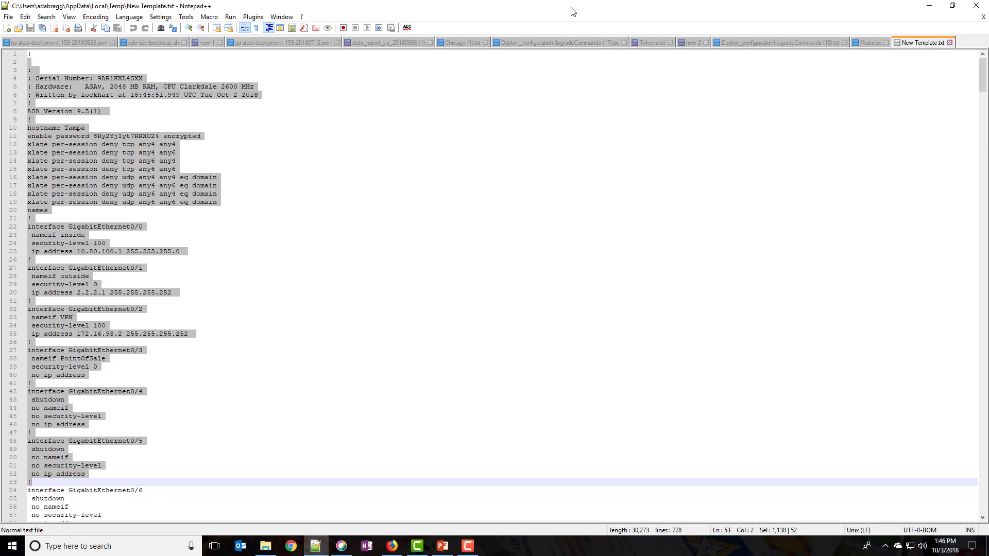
pyautogui.click(925, 6)
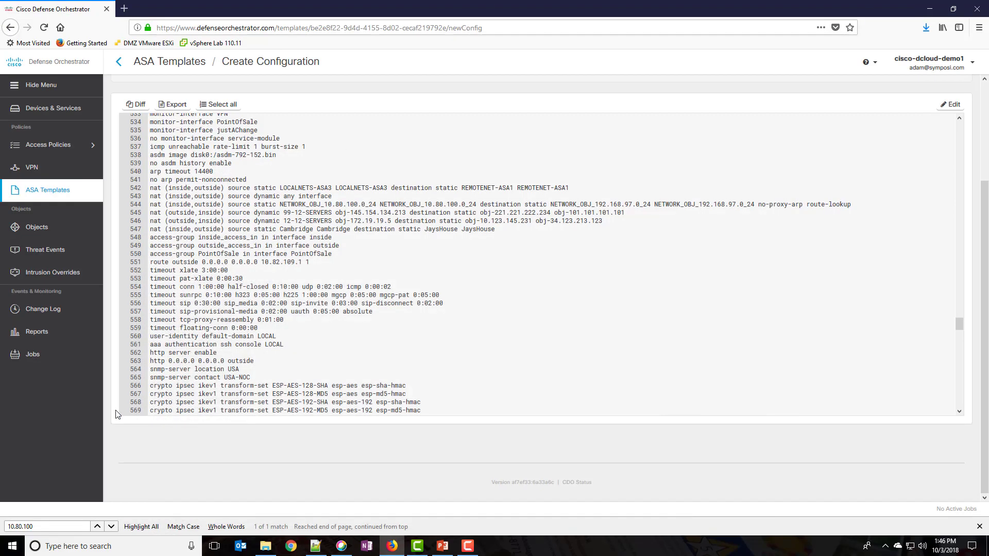
# Step: Reopen BranchOfficeTemplate from the managed ASA templates and make its configuration text editable
pyautogui.click(65, 192)
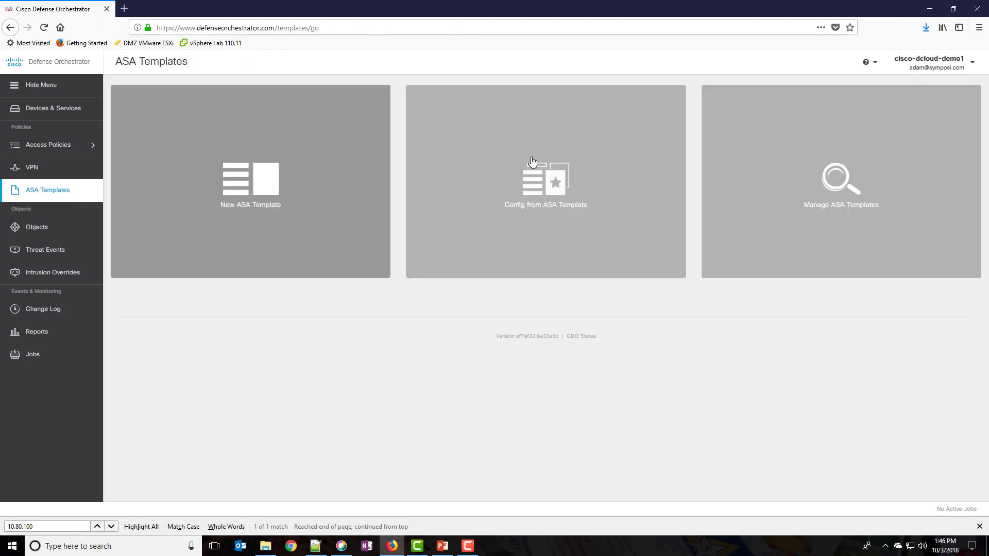
pyautogui.click(855, 196)
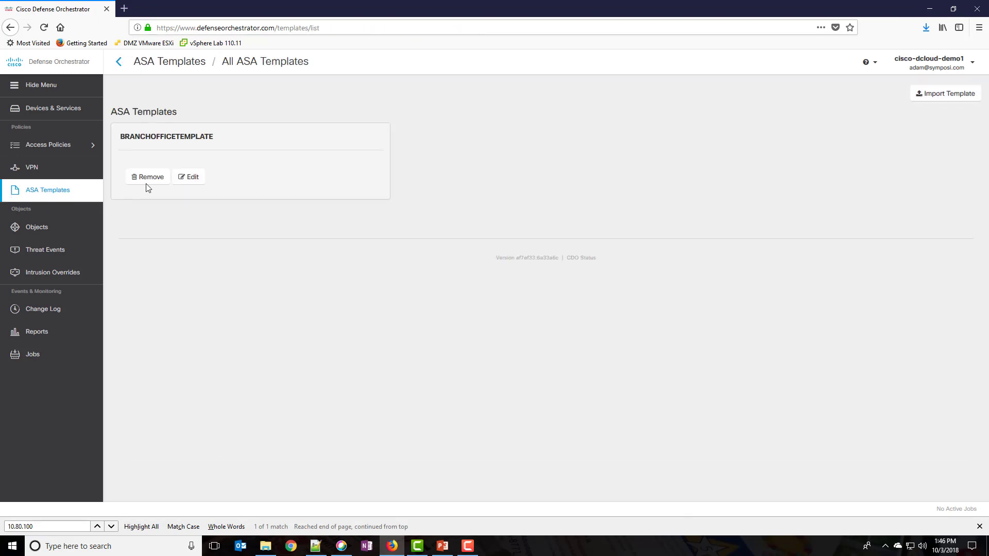
pyautogui.click(189, 178)
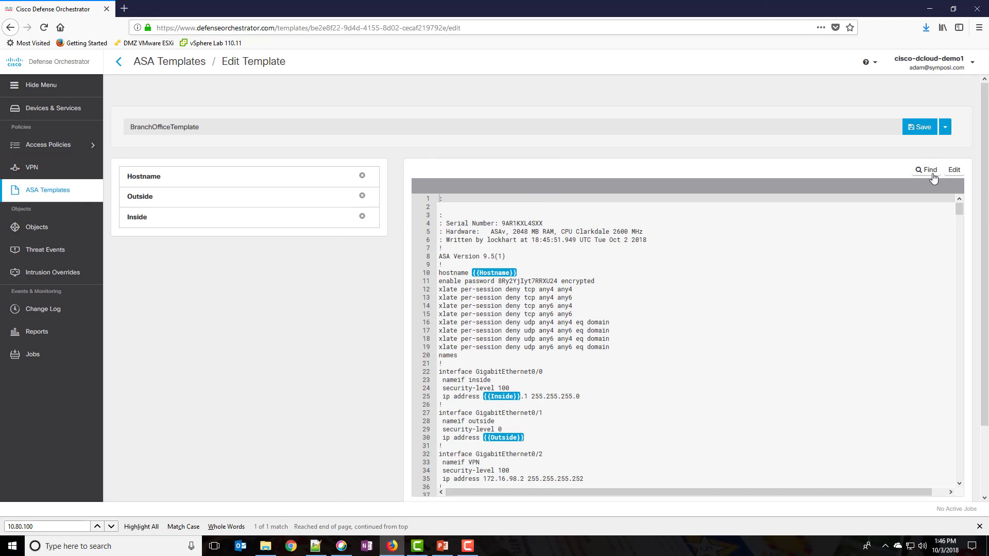
pyautogui.click(955, 170)
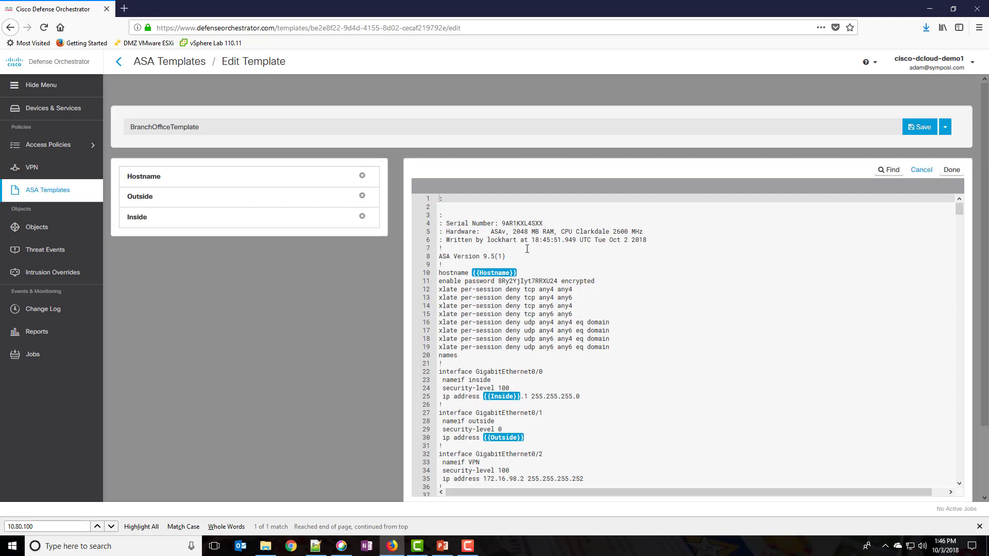
# Step: Replace the header lines above "ASA Version 9.5(1)" in the template with "config t" followed by an empty line
pyautogui.moveTo(659, 246); pyautogui.dragTo(440, 199)
pyautogui.hotkey('ctrl', 'f')
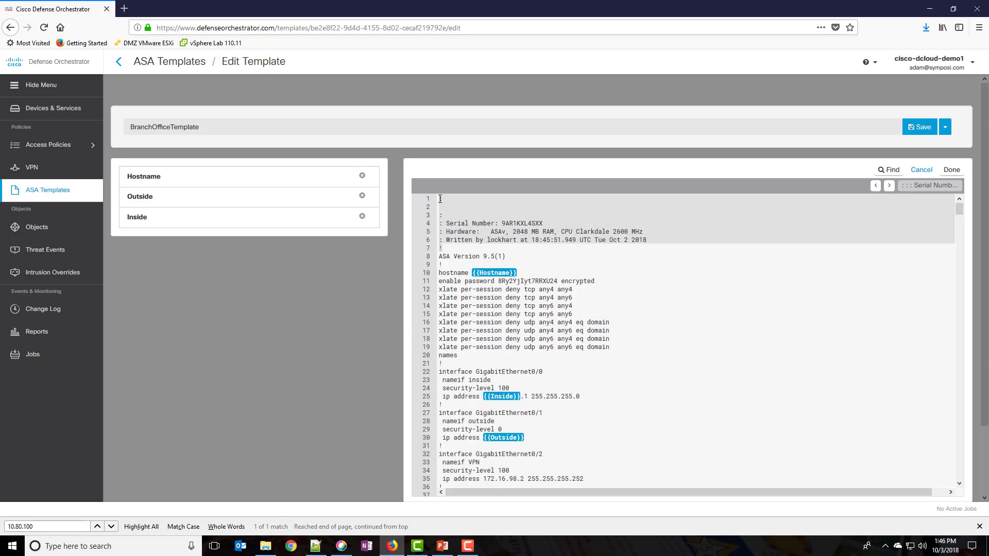
pyautogui.press('Delete')
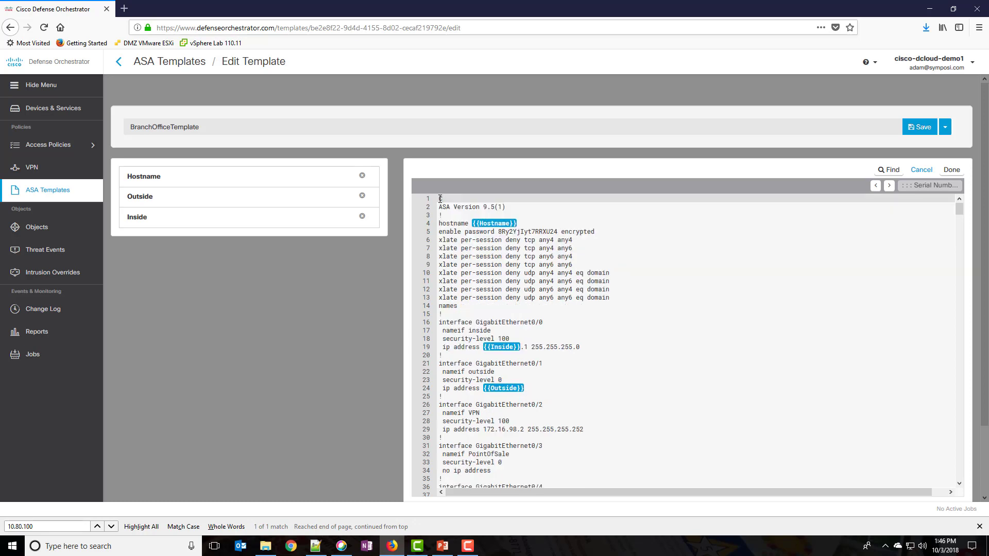
pyautogui.write('config t')
pyautogui.press('Return')
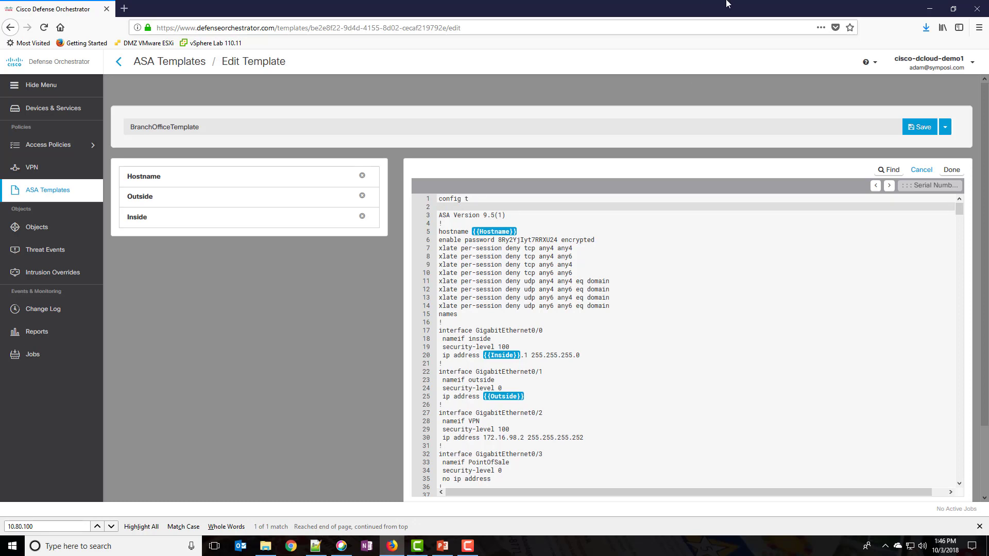
# Step: Delete the Cryptochecksum line at the end of the template's configuration text and leave an empty line in its place
pyautogui.moveTo(960, 209); pyautogui.dragTo(967, 485)
pyautogui.moveTo(616, 460); pyautogui.dragTo(439, 460)
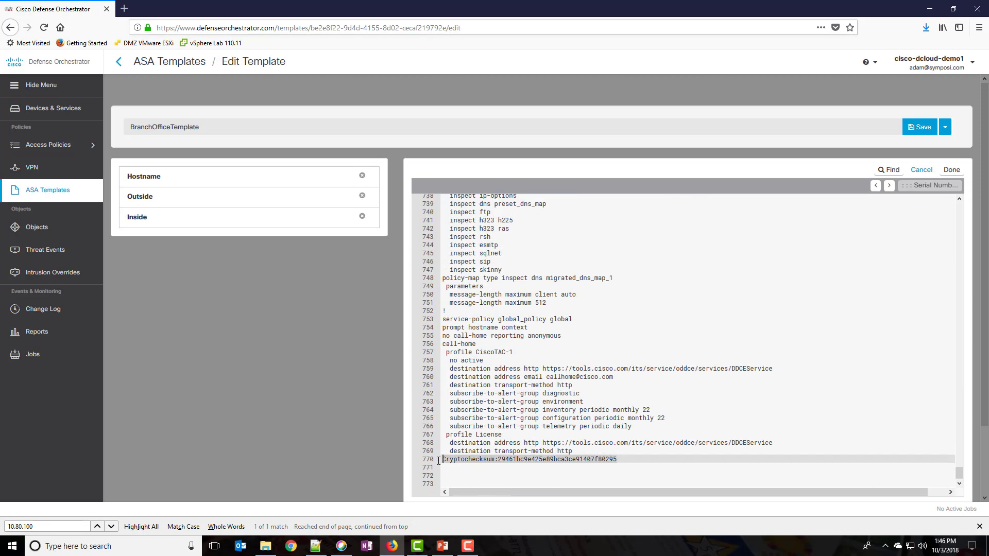
pyautogui.press('Delete')
pyautogui.press('Return')
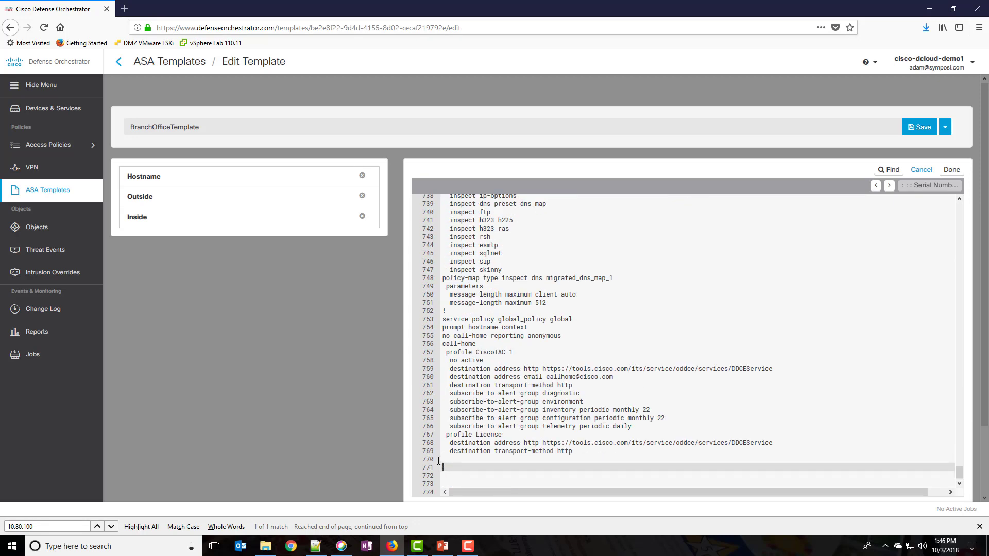
# Step: Add the command line "copy /noconfirm run start" at the end of the template's configuration text
pyautogui.write('copy run star')
pyautogui.write('t')
pyautogui.write(' /n')
pyautogui.write('oco')
pyautogui.press('BackSpace')
pyautogui.press('BackSpace')
pyautogui.press('BackSpace')
pyautogui.press('BackSpace')
pyautogui.press('BackSpace')
pyautogui.press('BackSpace')
pyautogui.press('BackSpace')
pyautogui.press('BackSpace')
pyautogui.press('BackSpace')
pyautogui.press('BackSpace')
pyautogui.press('BackSpace')
pyautogui.press('BackSpace')
pyautogui.press('BackSpace')
pyautogui.press('BackSpace')
pyautogui.press('BackSpace')
pyautogui.press('BackSpace')
pyautogui.write('/noconfirm run start')
pyautogui.press('Return')
# Step: Add "reload noconfirm" as the last line of the template's configuration text and finish editing the text
pyautogui.write('reload')
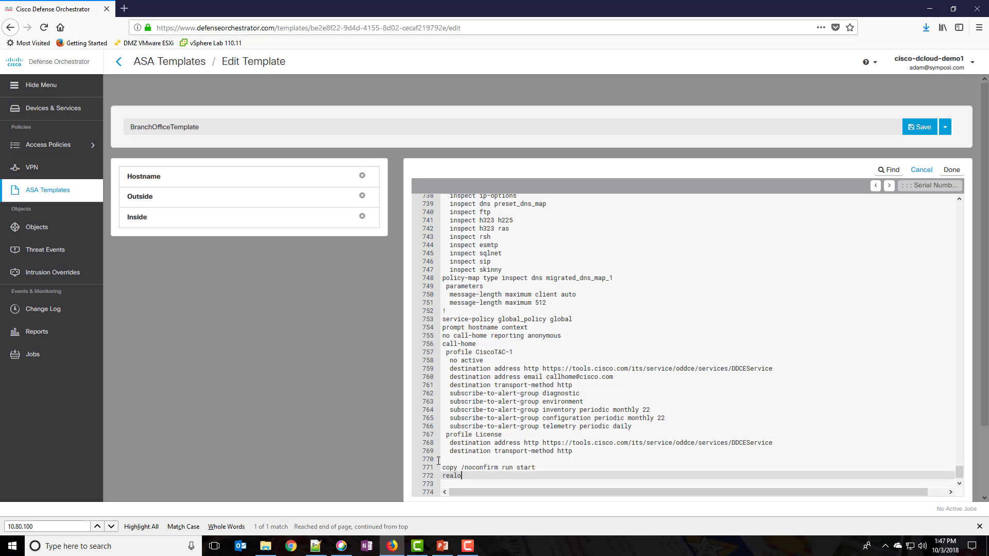
pyautogui.press('BackSpace')
pyautogui.press('BackSpace')
pyautogui.press('BackSpace')
pyautogui.press('BackSpace')
pyautogui.press('BackSpace')
pyautogui.write('load nof')
pyautogui.press('BackSpace')
pyautogui.write('n')
pyautogui.press('BackSpace')
pyautogui.write('confirm')
pyautogui.click(952, 169)
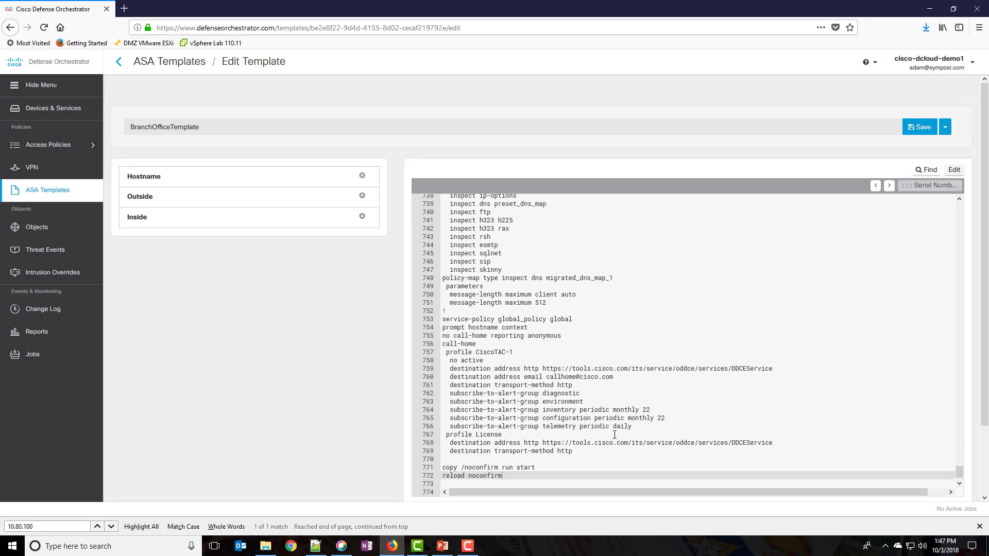
pyautogui.scroll(2, 484, 294)
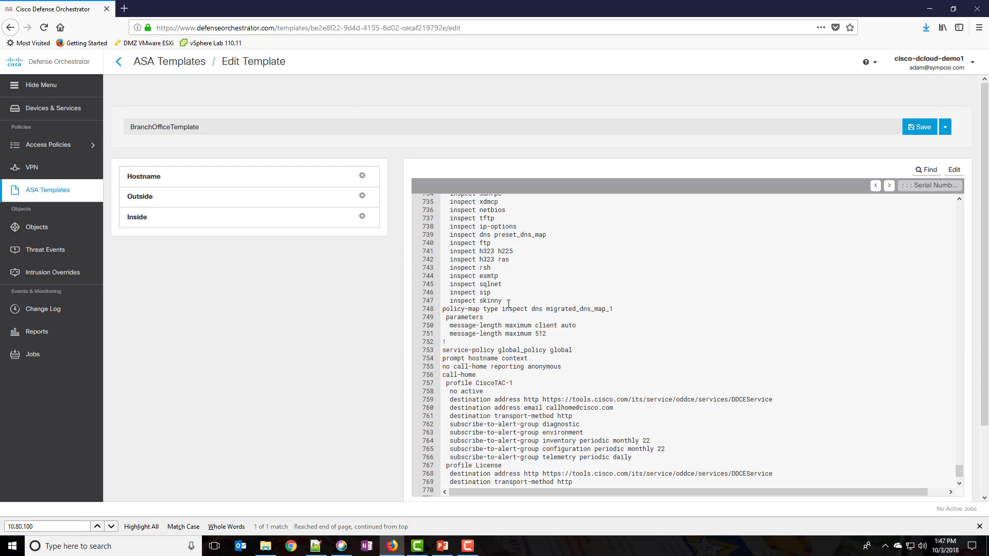
pyautogui.write('copy /noconfirm run start reload noconfirm')
pyautogui.scroll(-3, 473, 361)
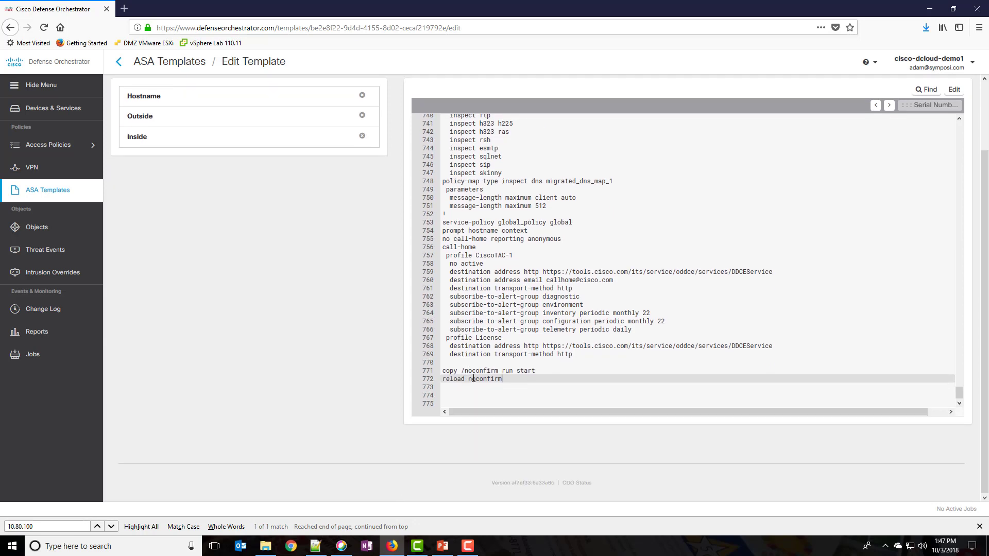